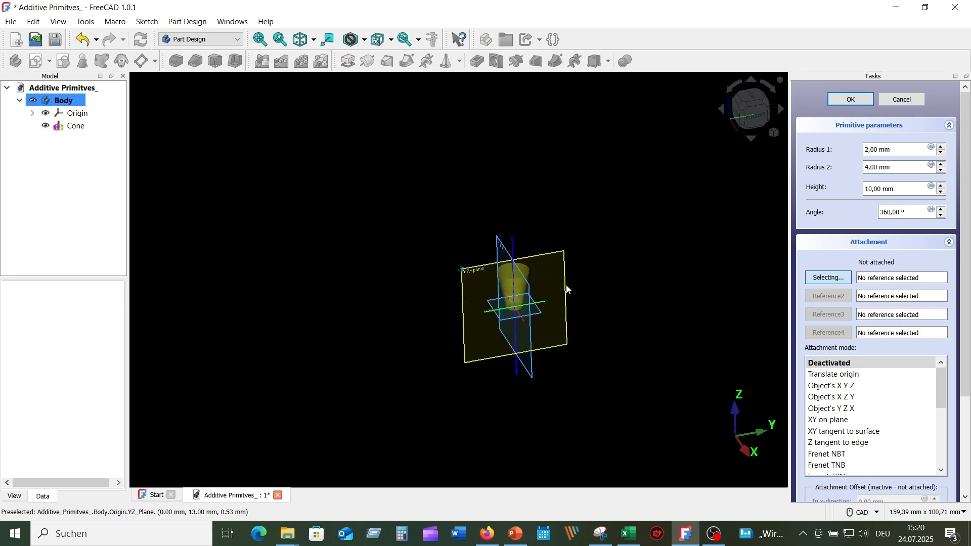
- Attach the additive cone to the YZ plane of the body's origin
scroll(574, 283, "up", 3)
scroll(561, 284, "up", 2)
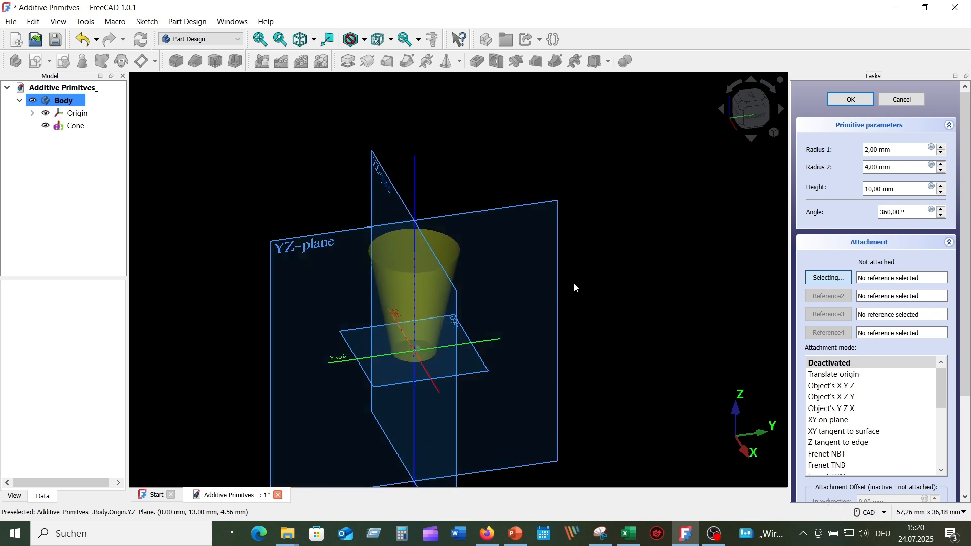
scroll(579, 280, "down", 1)
middle_click_drag(558, 306, 551, 247)
scroll(543, 233, "up", 6)
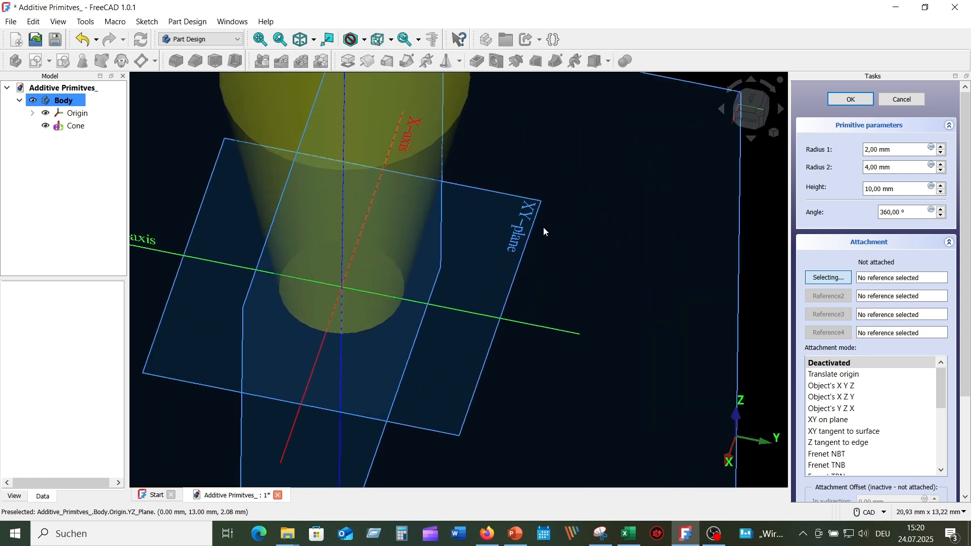
scroll(560, 241, "down", 5)
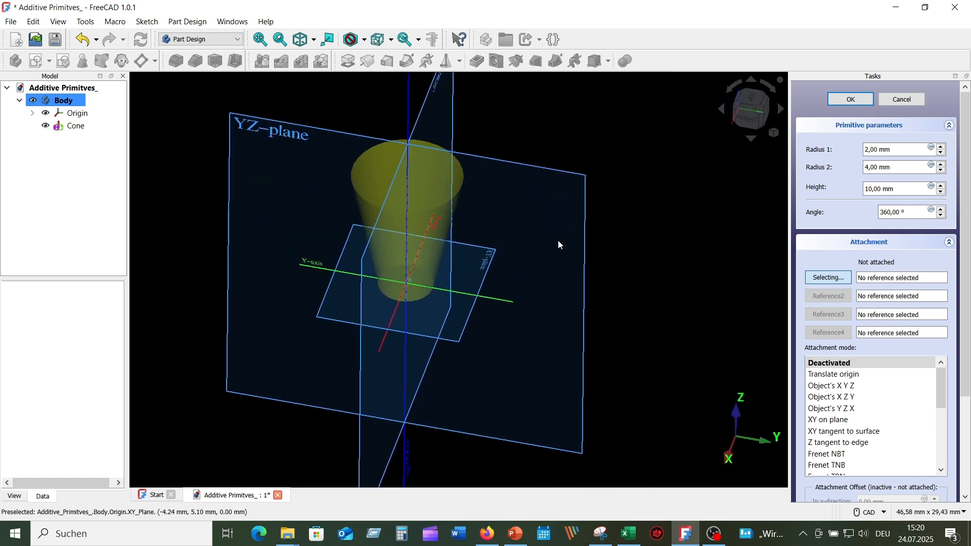
scroll(559, 243, "up", 5)
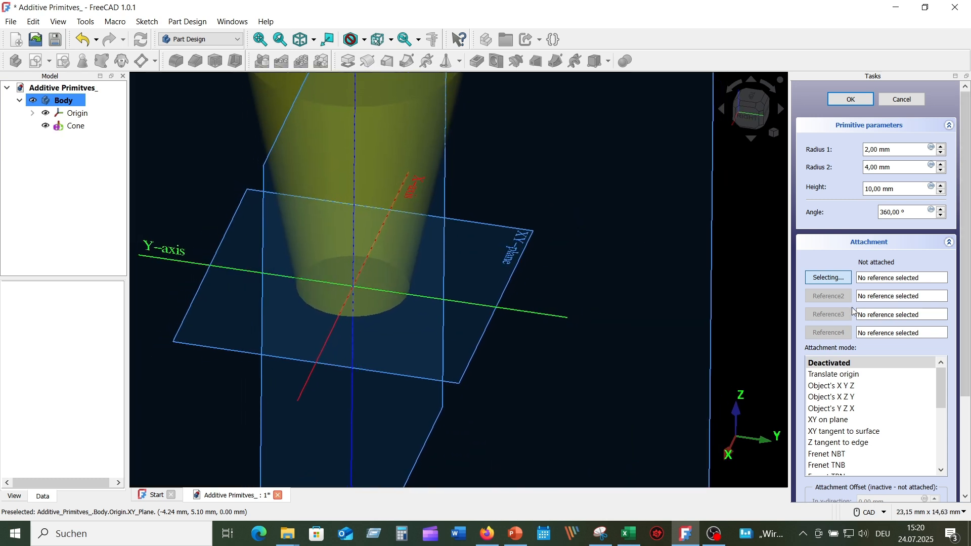
scroll(649, 266, "down", 5)
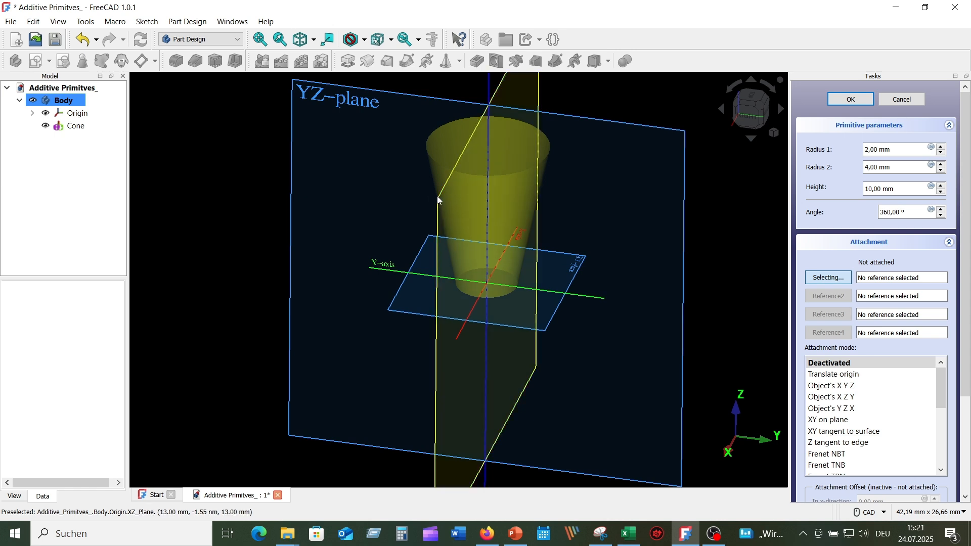
left_click(438, 200)
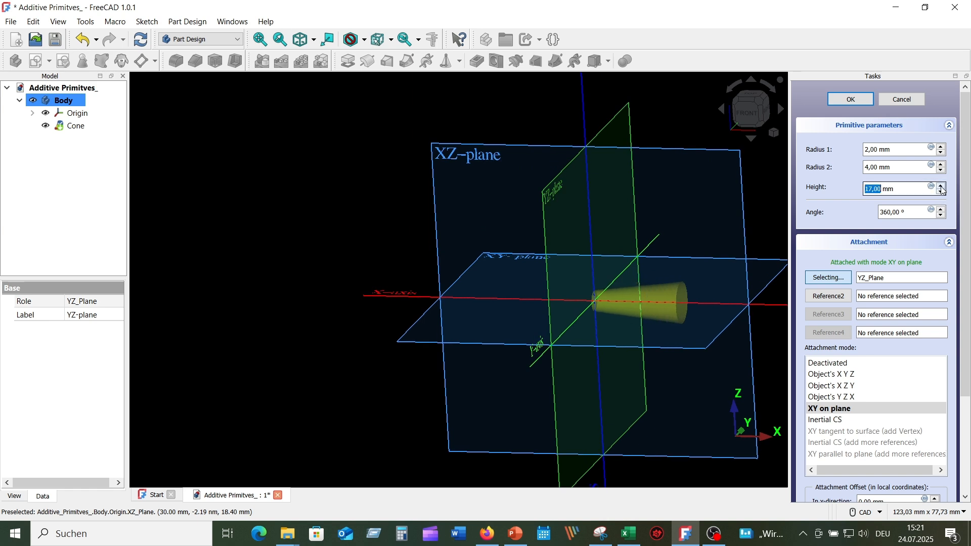
- Set the cone's radius 2 to 10 mm and radius 1 to 5 mm
left_click(944, 166)
left_click(944, 165)
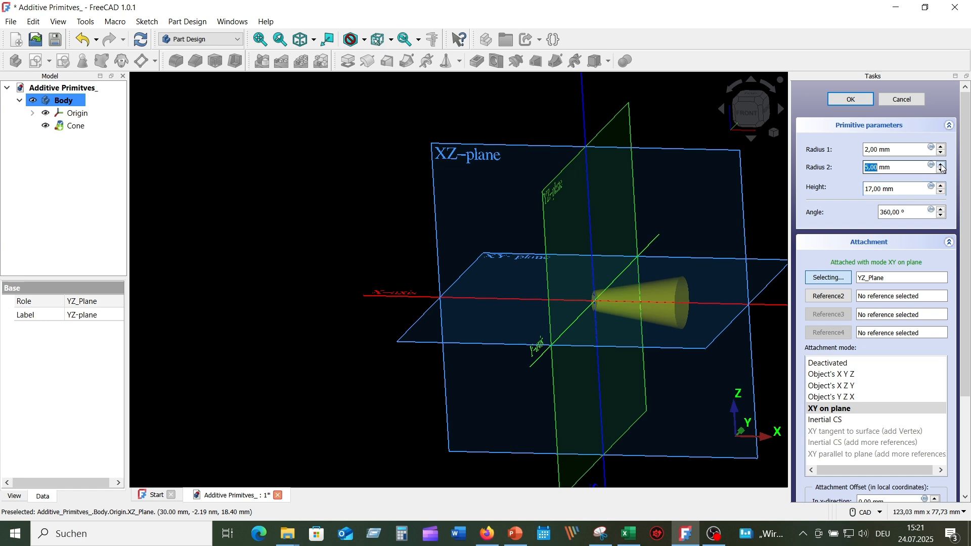
left_click(943, 165)
left_click(944, 165)
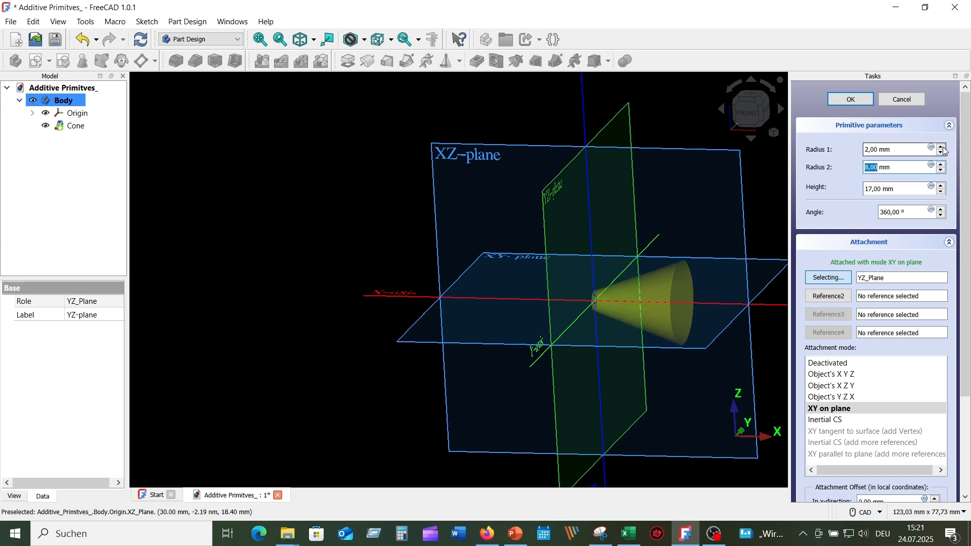
left_click(942, 166)
left_click(942, 166)
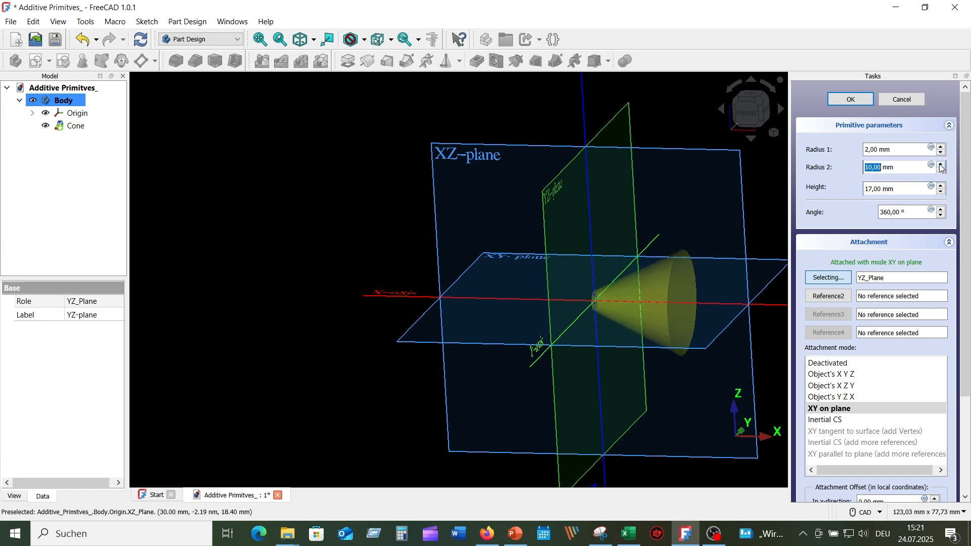
left_click(944, 147)
left_click(944, 147)
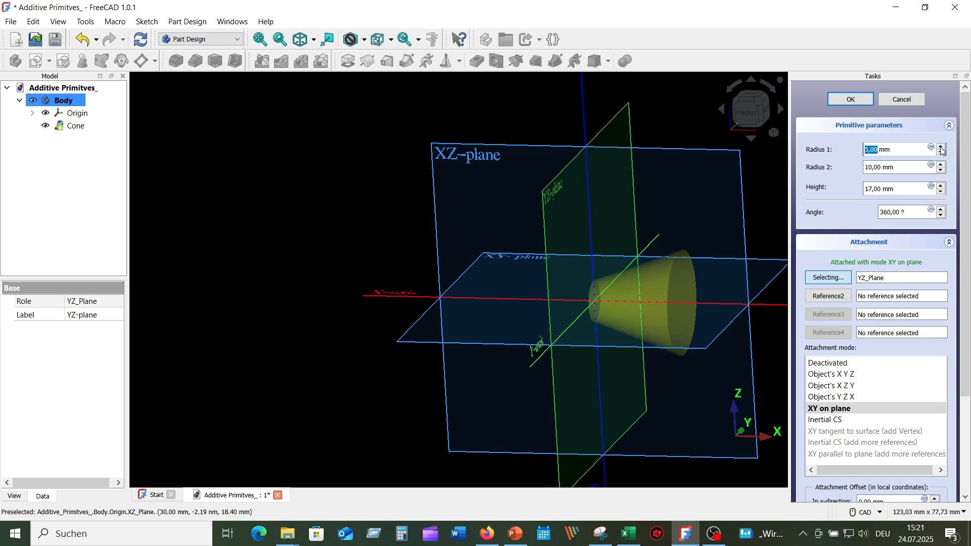
left_click(943, 147)
left_click(944, 147)
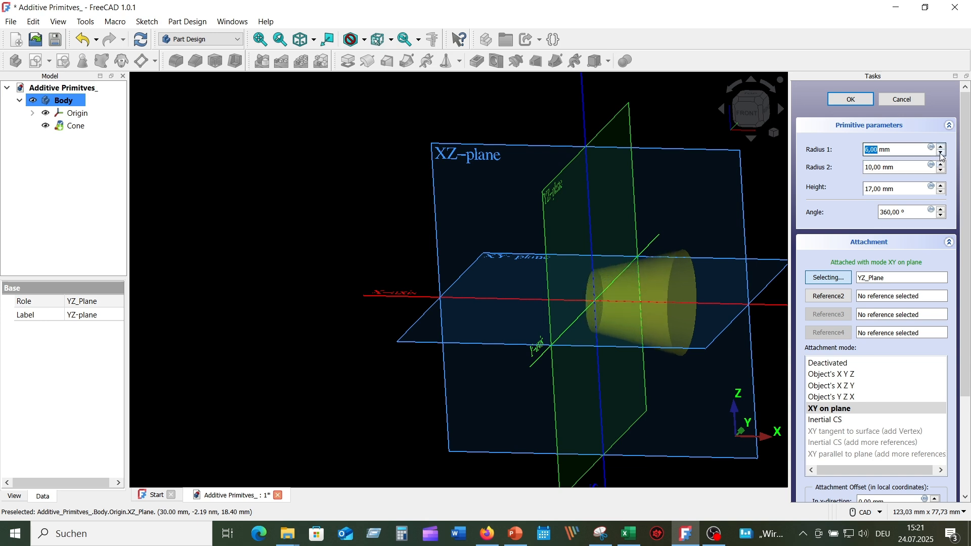
left_click(942, 155)
- Set the attachment offset around the x-axis to -3° and flip the cone to the other side of the plane
middle_click_drag(622, 203, 485, 237)
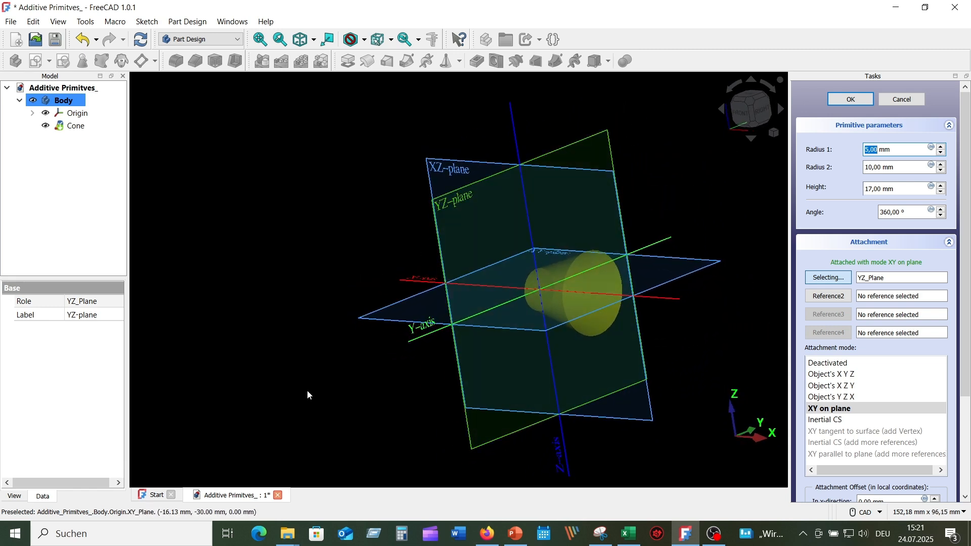
middle_click_drag(539, 425, 595, 426)
scroll(936, 444, "down", 3)
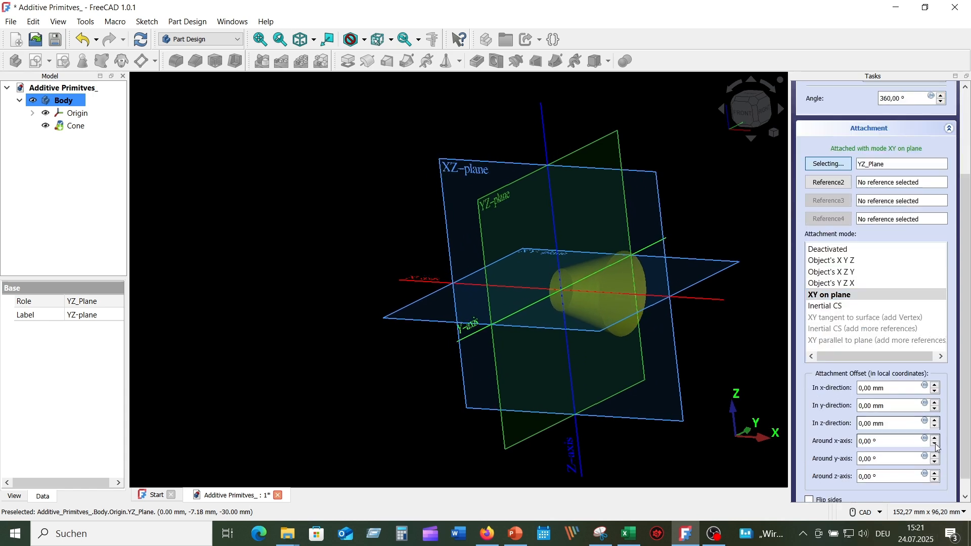
scroll(810, 445, "down", 1)
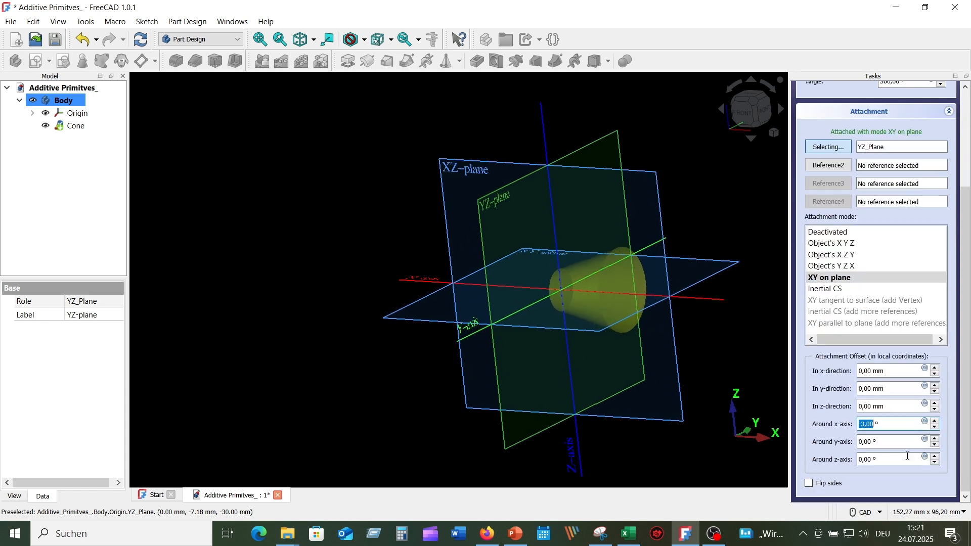
left_click(813, 487)
left_click(813, 487)
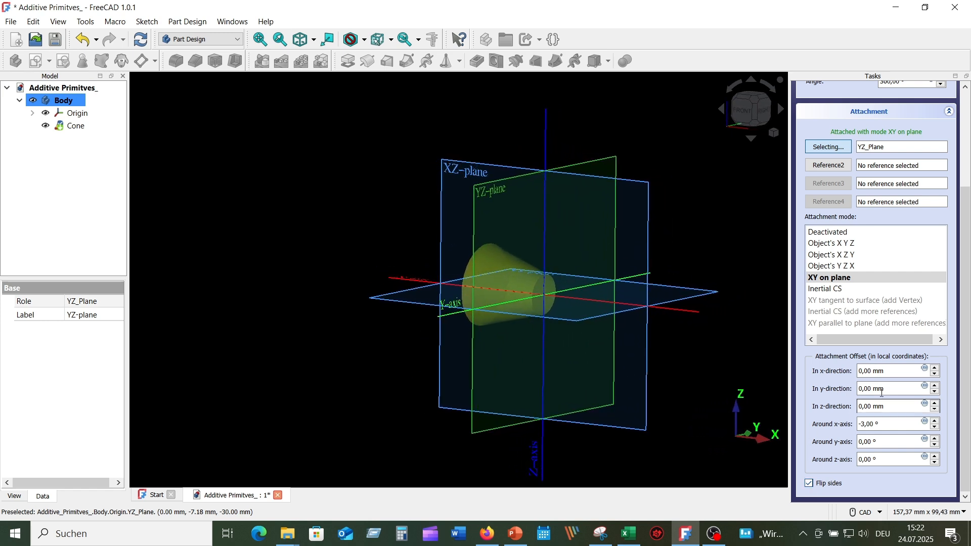
- Shift the cone's attachment offset in the x-direction and finish the cone
left_click(897, 377)
left_click_drag(966, 407, 966, 313)
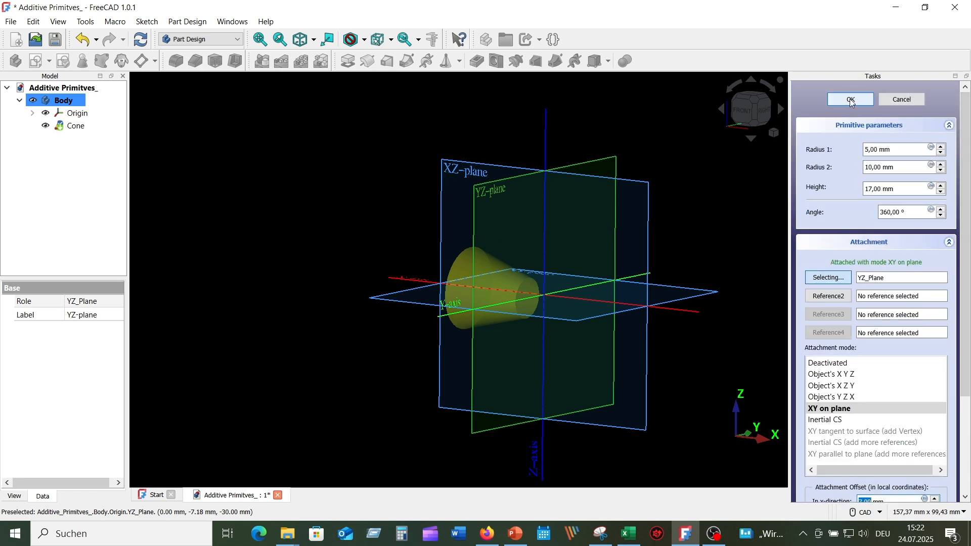
left_click(852, 100)
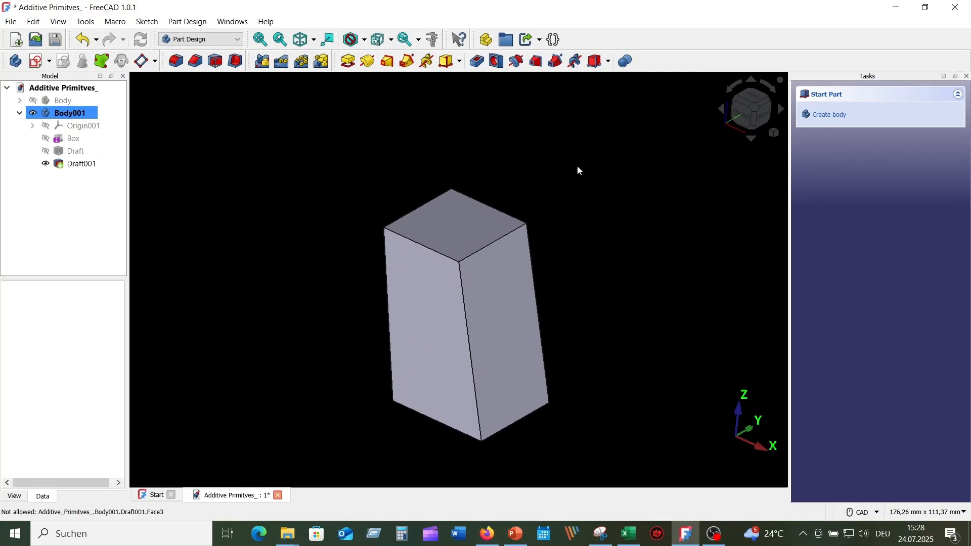
- Add an additive cone to Body001 and attach it to the top face of the drafted block
left_click(462, 63)
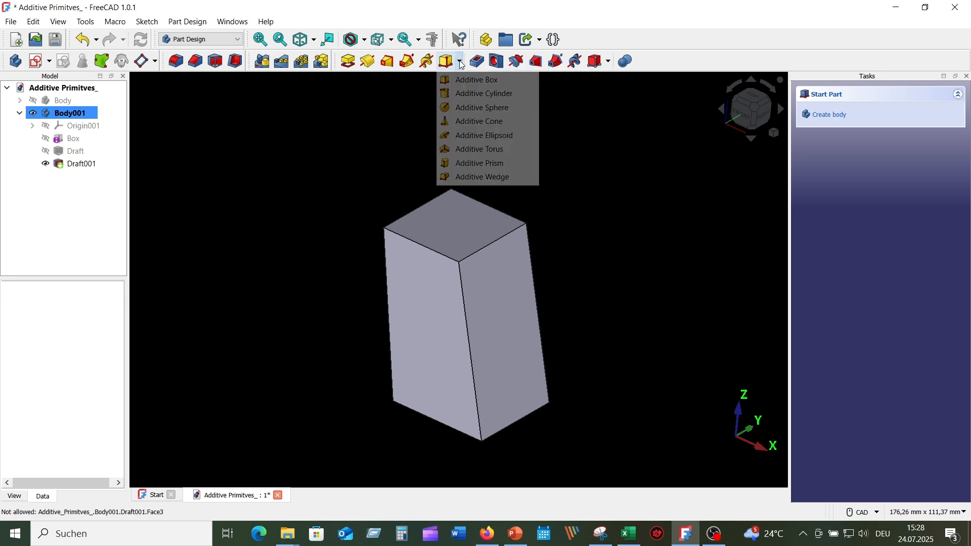
left_click(487, 122)
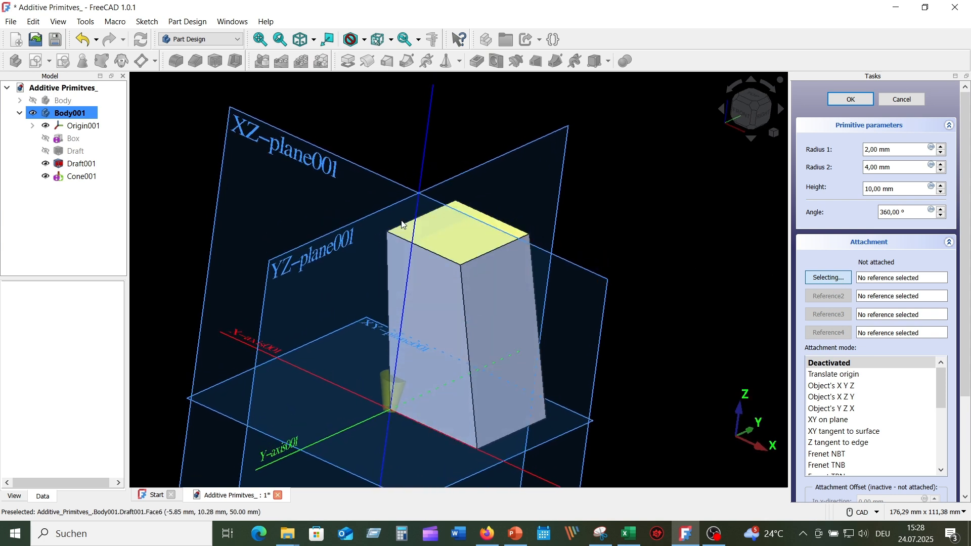
left_click(457, 239)
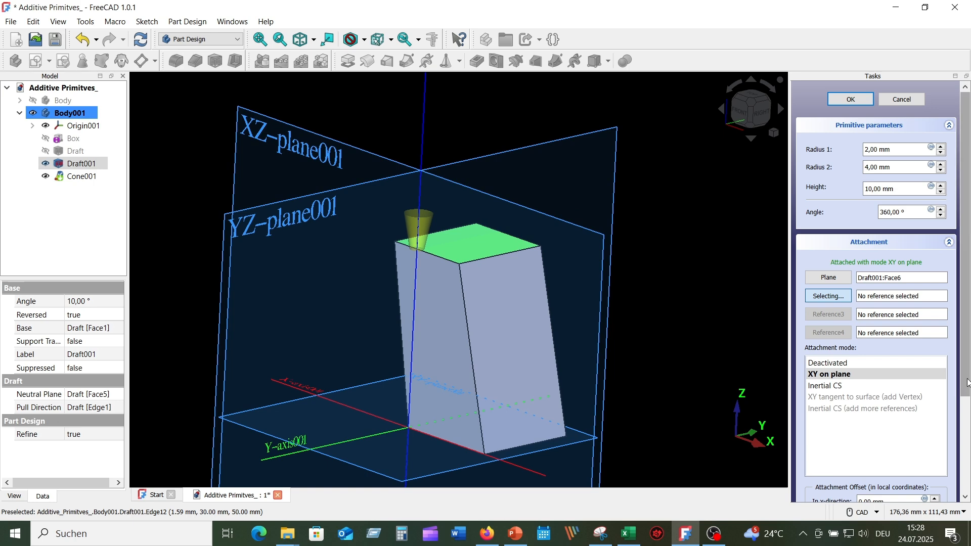
- Offset the cone on the top face by 15 mm in the y-direction and 4 mm in the x-direction
scroll(967, 385, "down", 5)
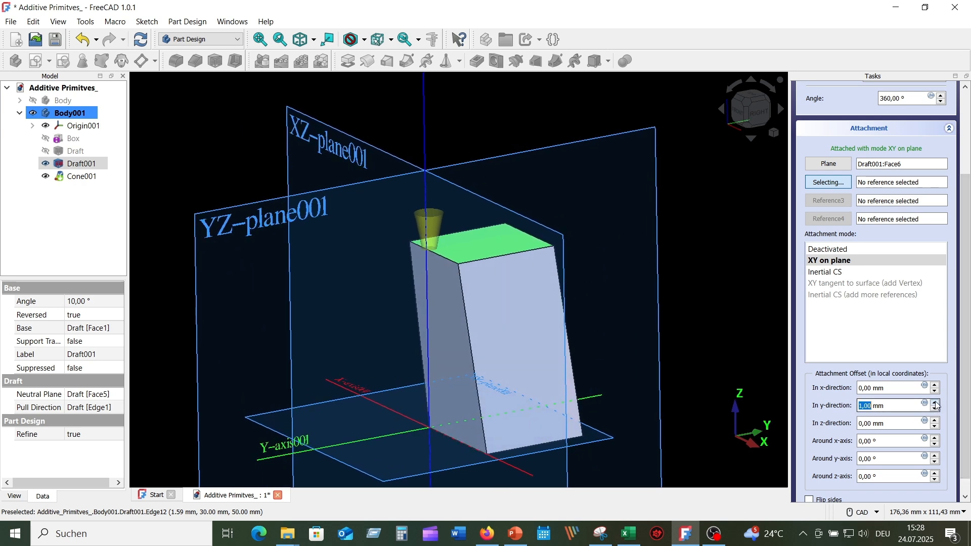
left_click(936, 403)
left_click(935, 403)
left_click(936, 403)
left_click(936, 403)
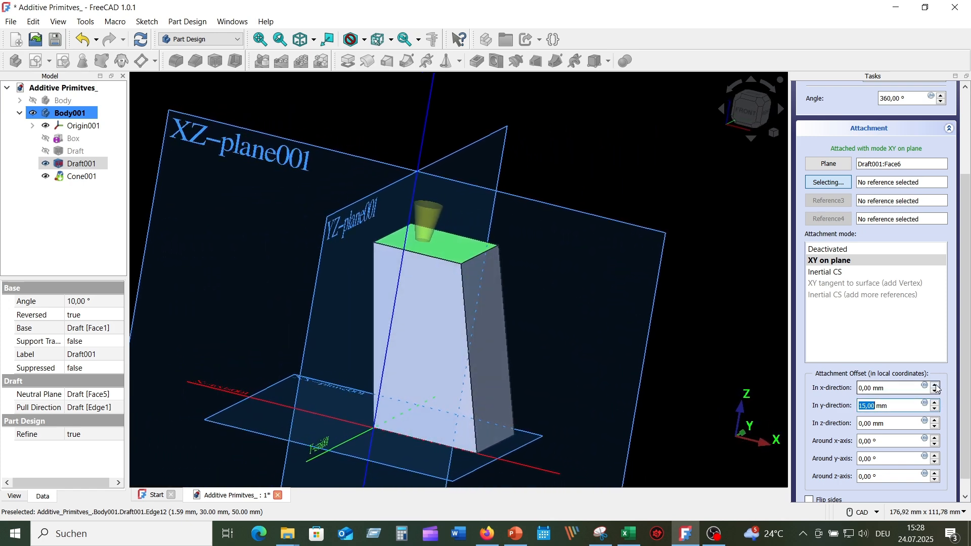
left_click(936, 386)
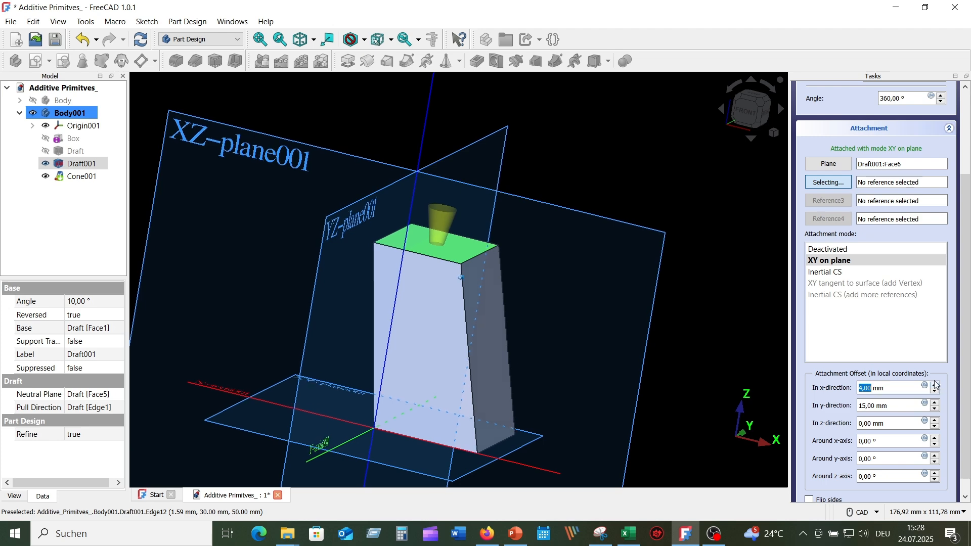
- Set the height of the cone on the block's top face to 20 mm
scroll(940, 214, "up", 4)
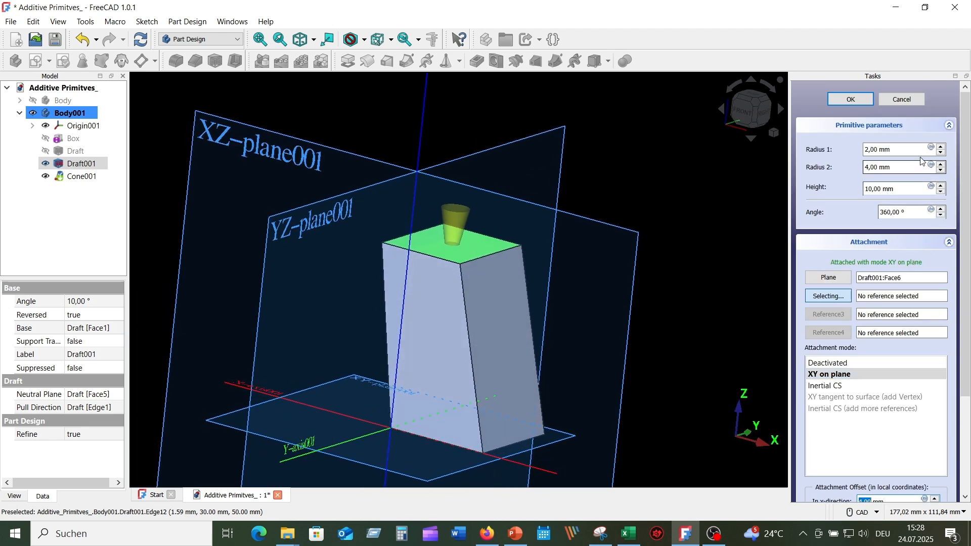
left_click(941, 187)
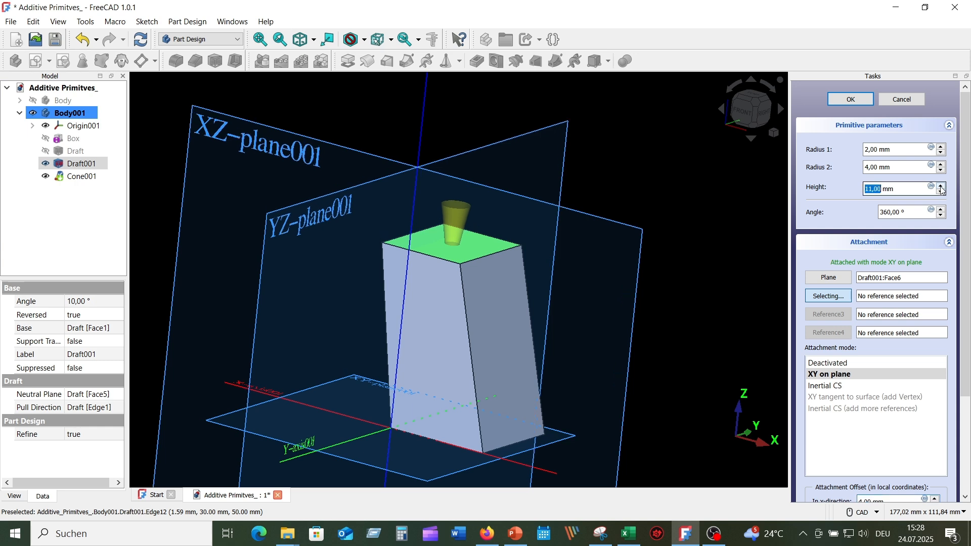
left_click(941, 187)
left_click(941, 187)
left_click(941, 186)
left_click(941, 187)
left_click(941, 187)
left_click(941, 187)
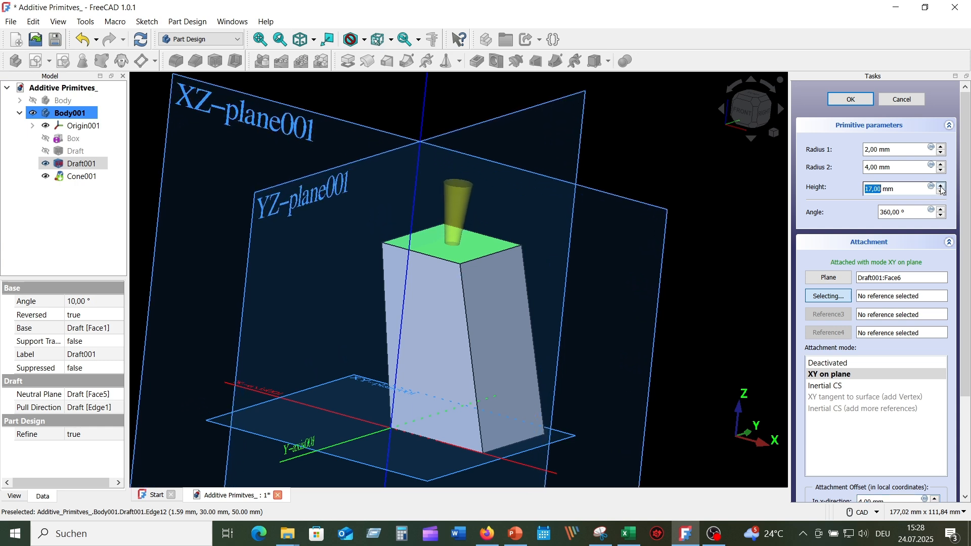
left_click(941, 187)
left_click(941, 187)
left_click(941, 187)
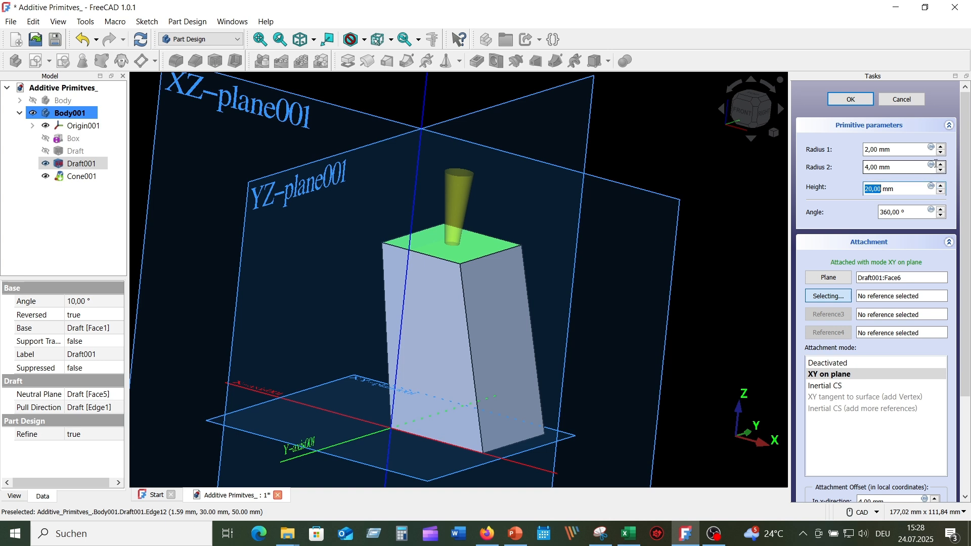
- Set the cone's radius 2 to 10 mm and radius 1 to 5 mm, and finish the cone on the block
left_click(942, 165)
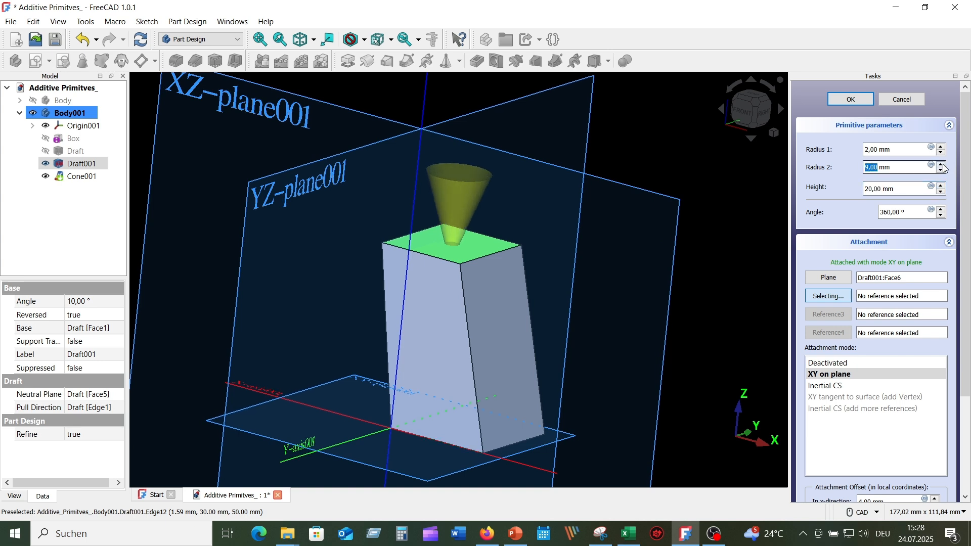
left_click(942, 165)
left_click(942, 148)
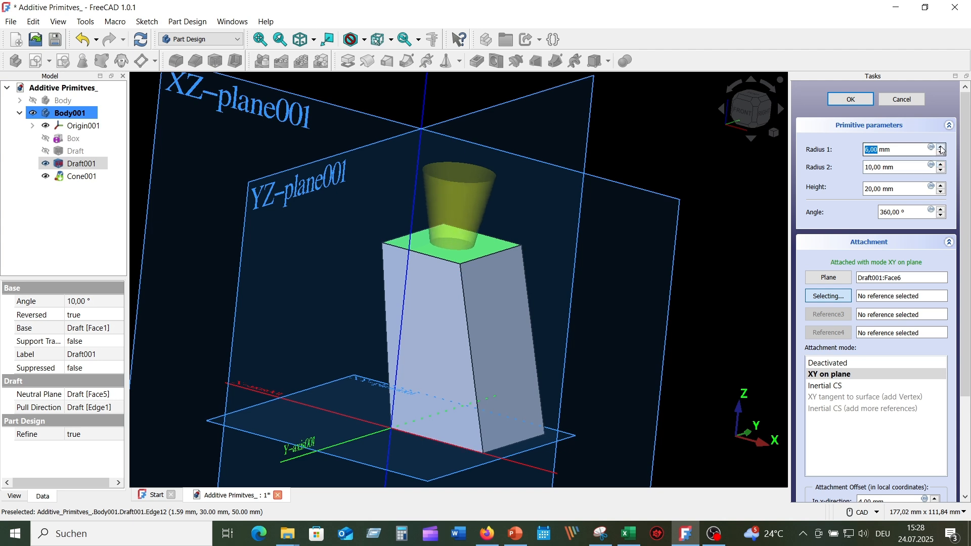
mouse_move(600, 207)
middle_mouse_down()
mouse_move(385, 261)
mouse_move(504, 296)
mouse_move(528, 287)
middle_mouse_up()
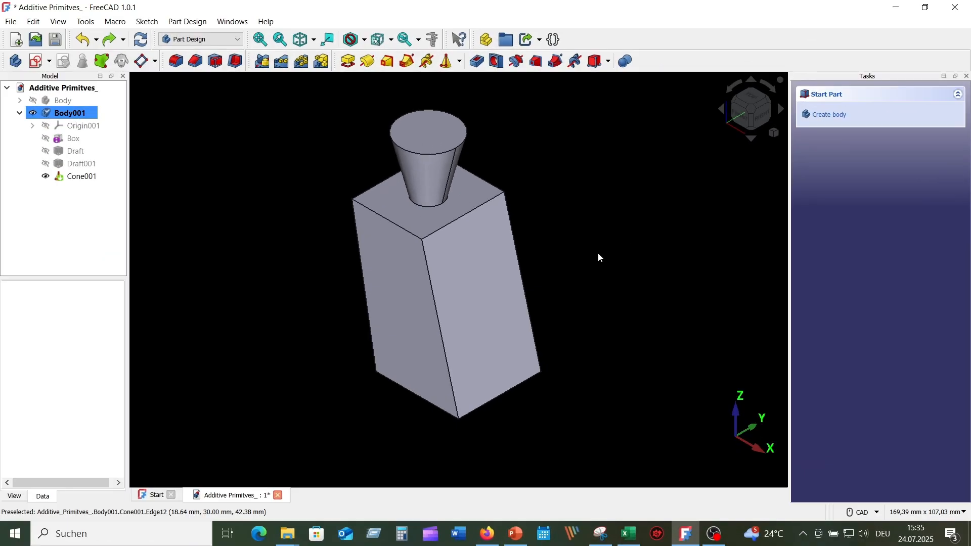
- Add another additive cone and attach it to the slanted side face of the block
left_click(459, 61)
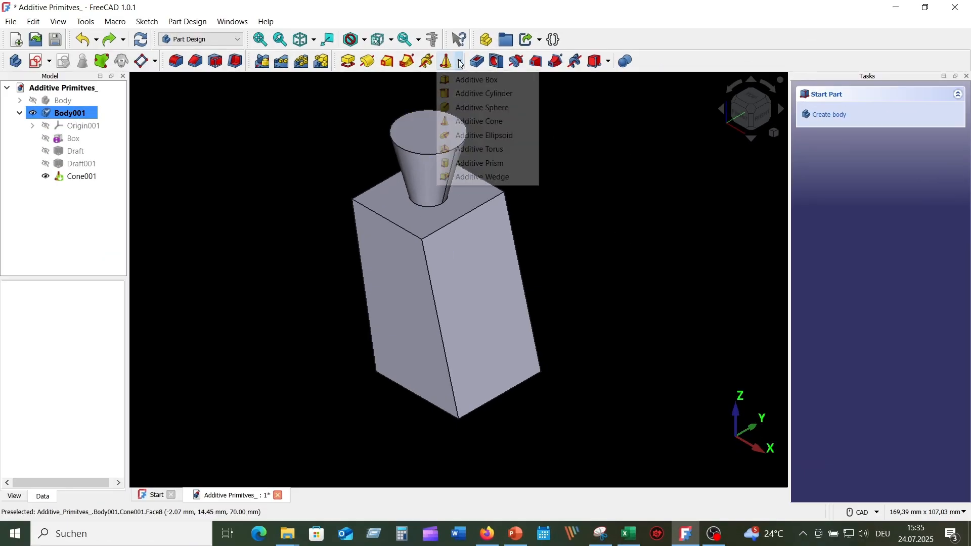
left_click(527, 121)
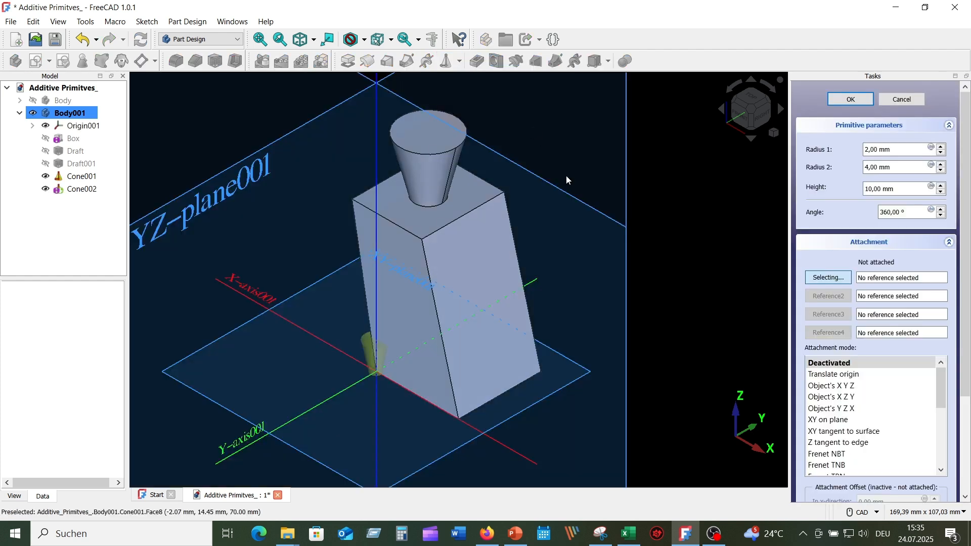
middle_click_drag(353, 422, 871, 292)
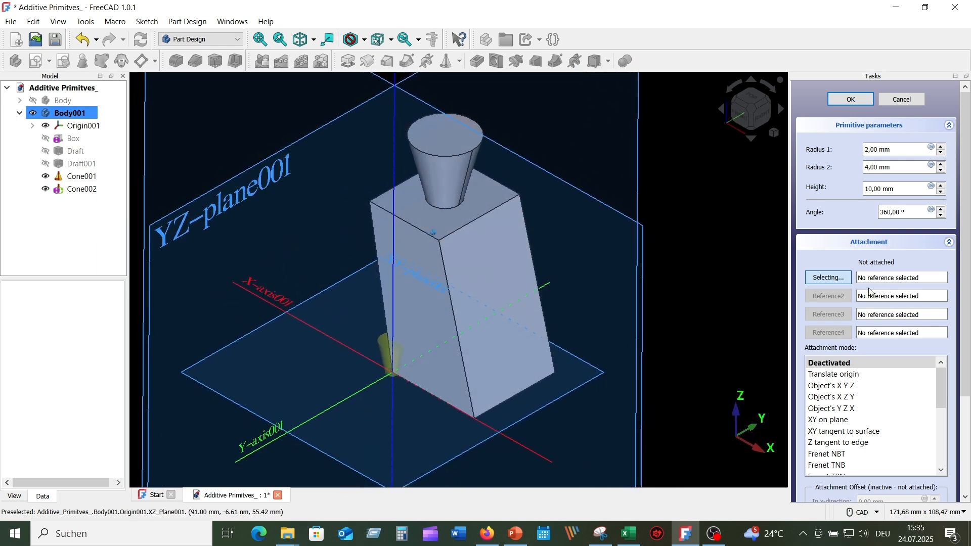
left_click(494, 290)
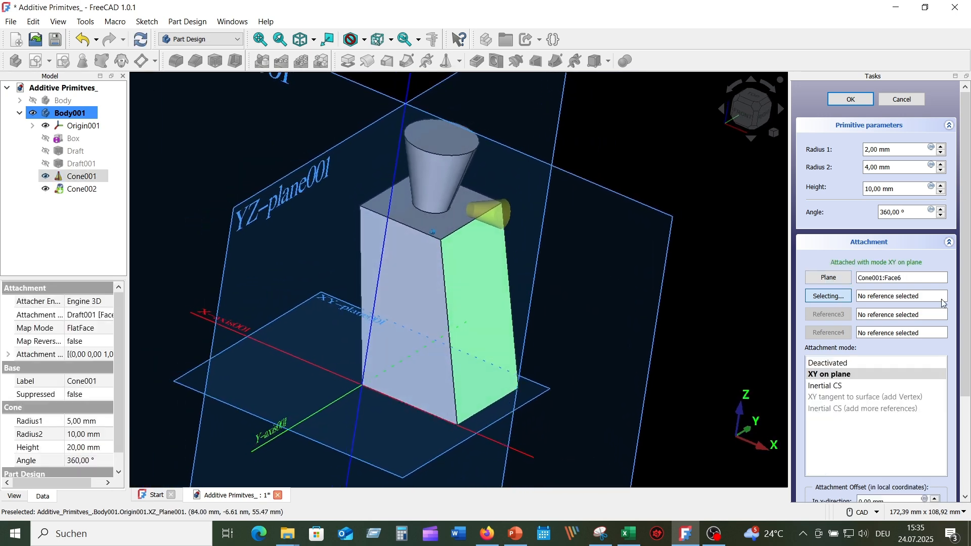
- Set the side-face cone's height to 18 mm, radius 2 to 9 mm and radius 1 to 5 mm
left_click(945, 188)
left_click(945, 187)
left_click(945, 187)
left_click(944, 188)
left_click(944, 188)
left_click(945, 188)
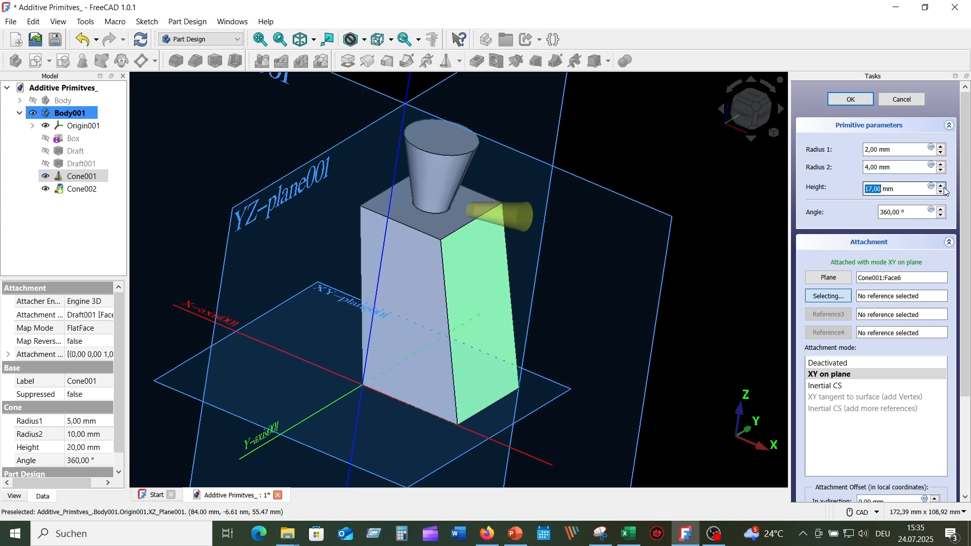
left_click(945, 188)
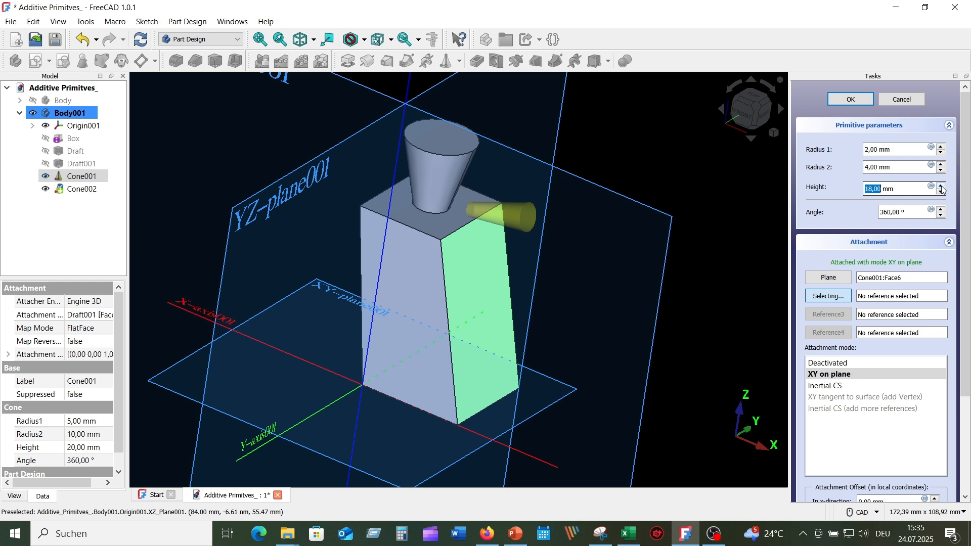
left_click(944, 165)
left_click(944, 164)
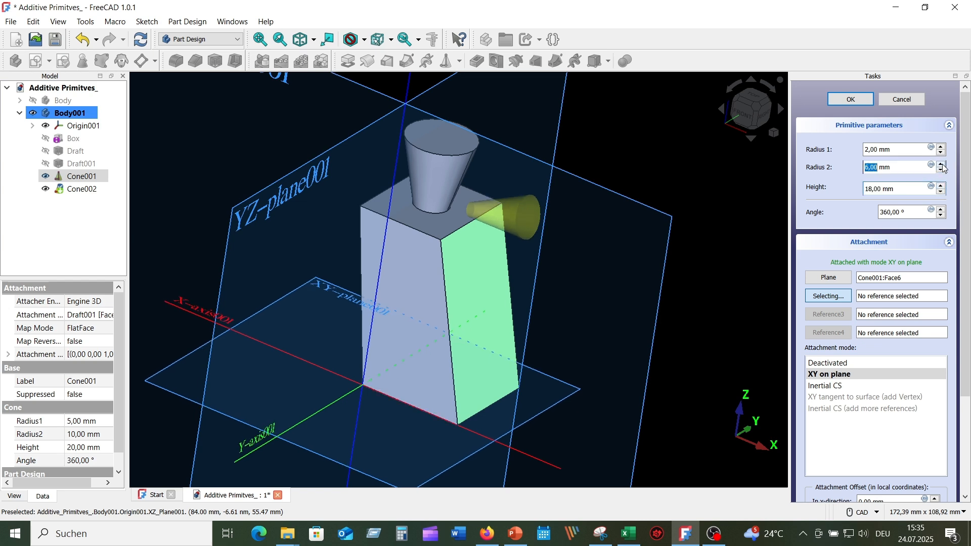
left_click(944, 165)
left_click(944, 164)
left_click(944, 164)
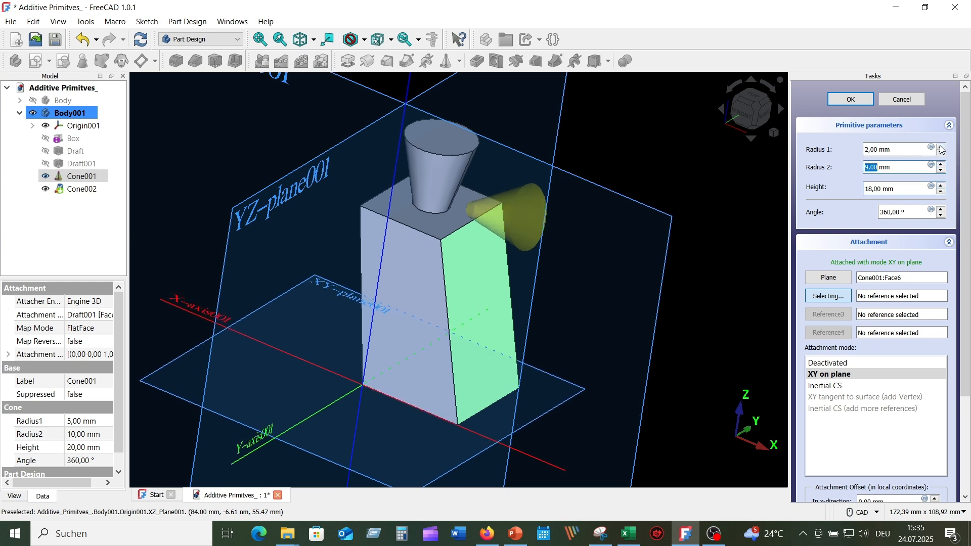
left_click(944, 150)
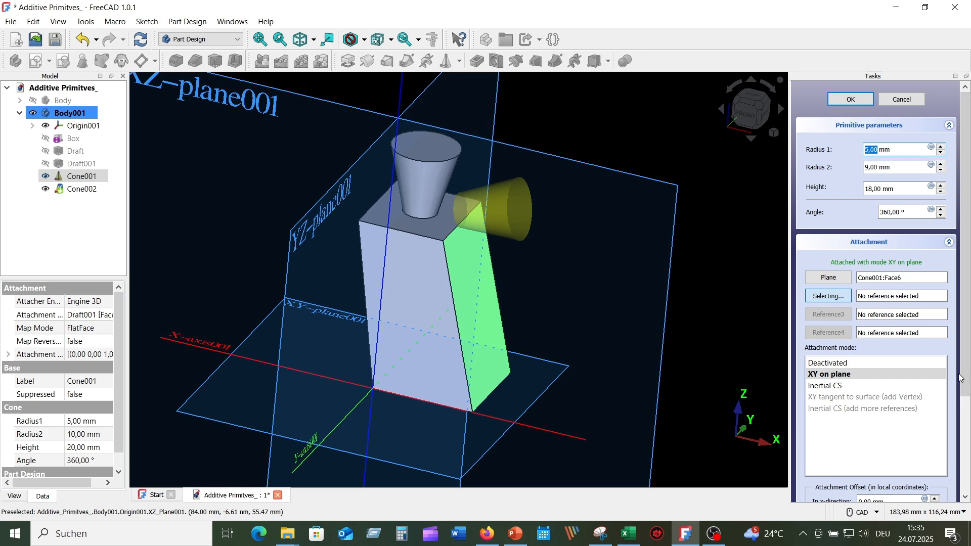
- Offset the side-face cone by -25 mm in the y-direction and finish the cone
scroll(961, 378, "down", 5)
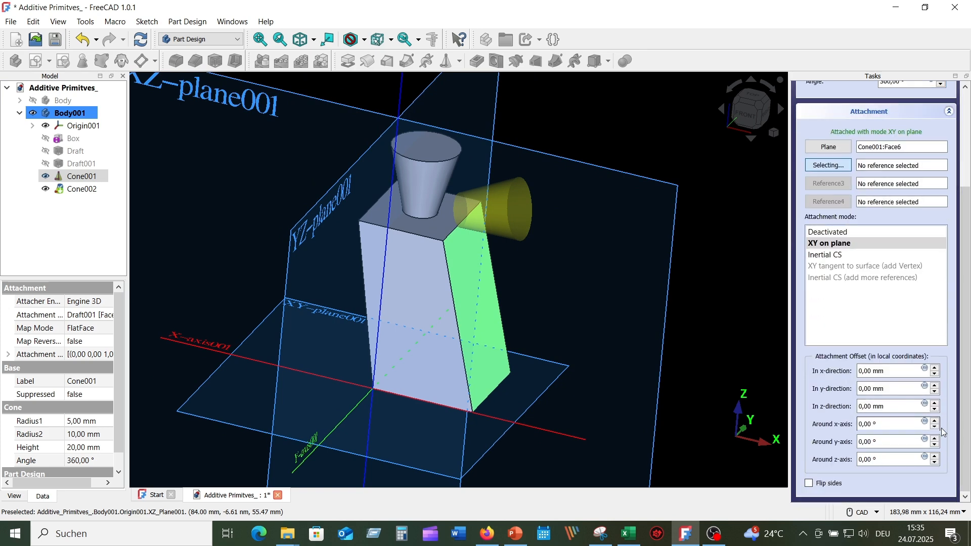
left_click(935, 392)
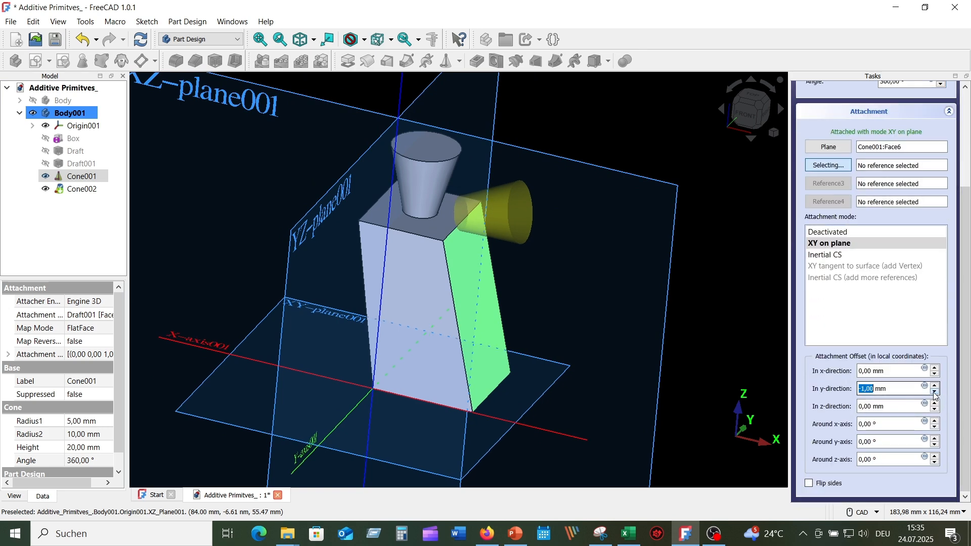
left_click(936, 392)
left_click(936, 393)
left_click(936, 392)
left_click(936, 393)
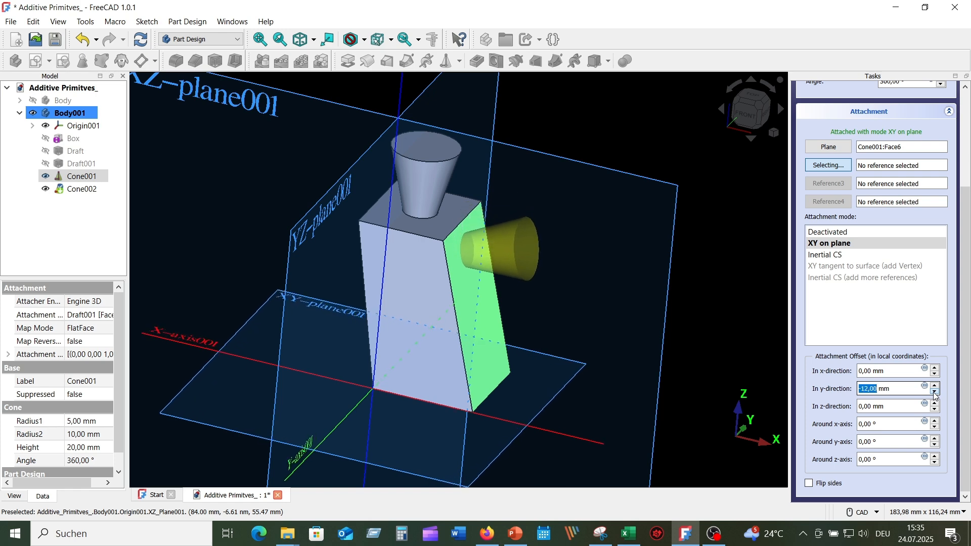
left_click(936, 393)
left_click(936, 393)
left_click(936, 393)
left_click(936, 393)
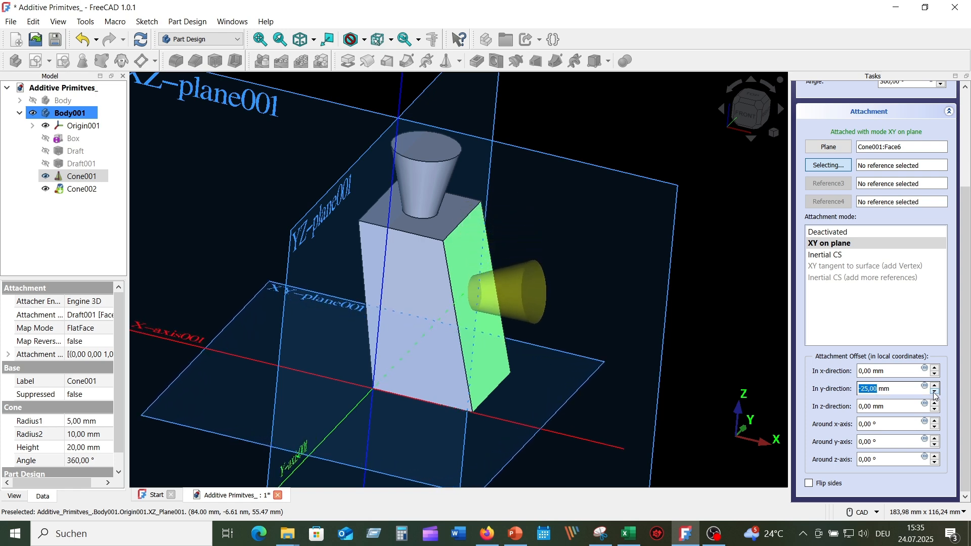
left_click(935, 393)
left_click(935, 393)
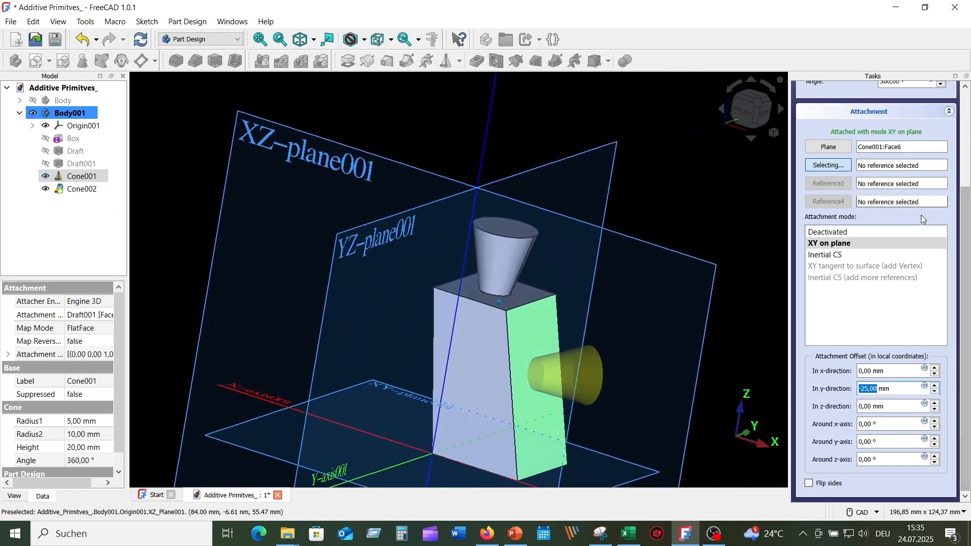
scroll(967, 288, "up", 5)
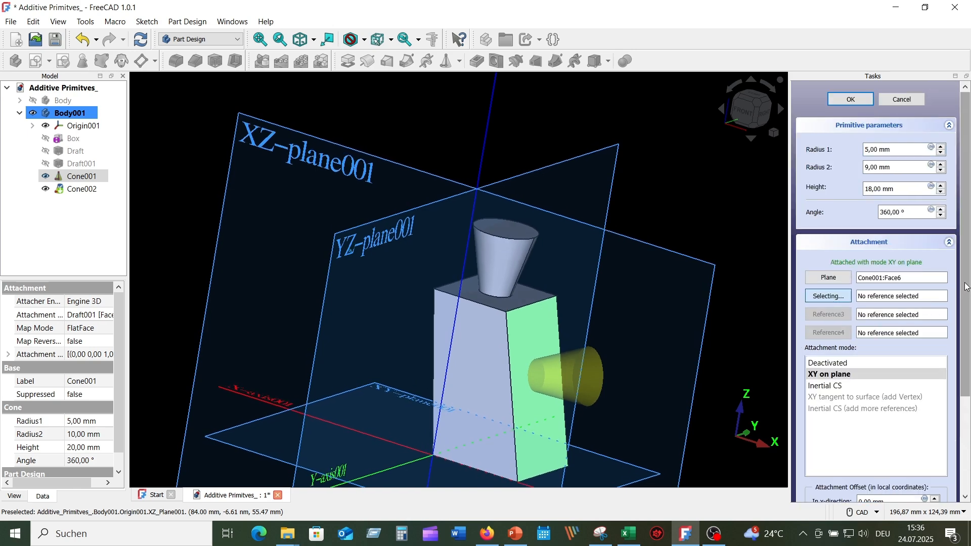
left_click(852, 100)
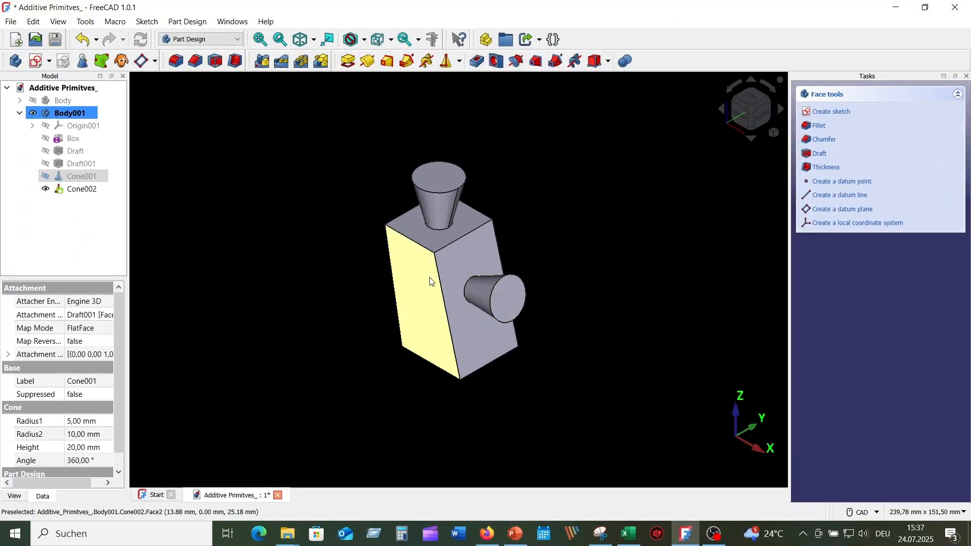
- Add another additive cone and attach it to three corner vertices of the block's opposite side face as an XY plane by 3 points
left_click(458, 63)
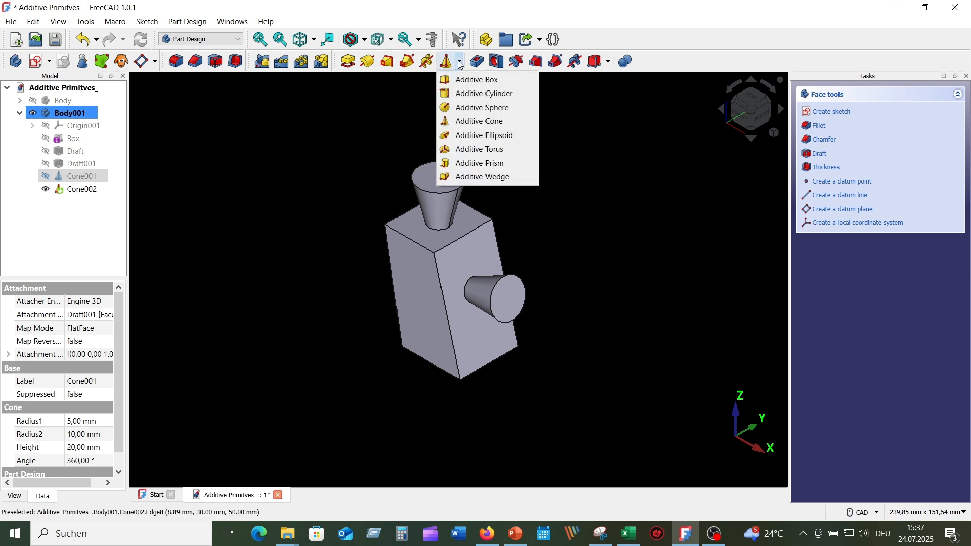
left_click(527, 120)
middle_click_drag(552, 133, 702, 201)
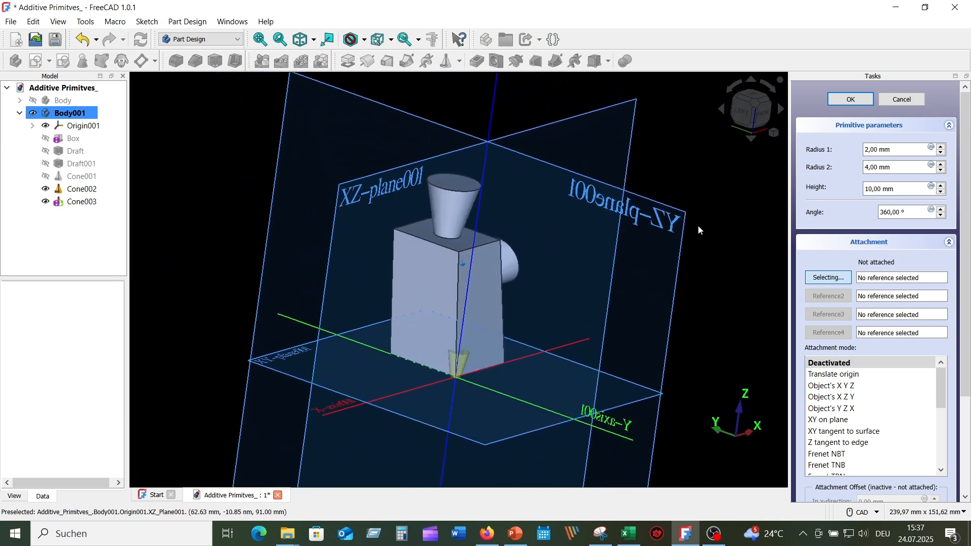
middle_click_drag(711, 254, 713, 257)
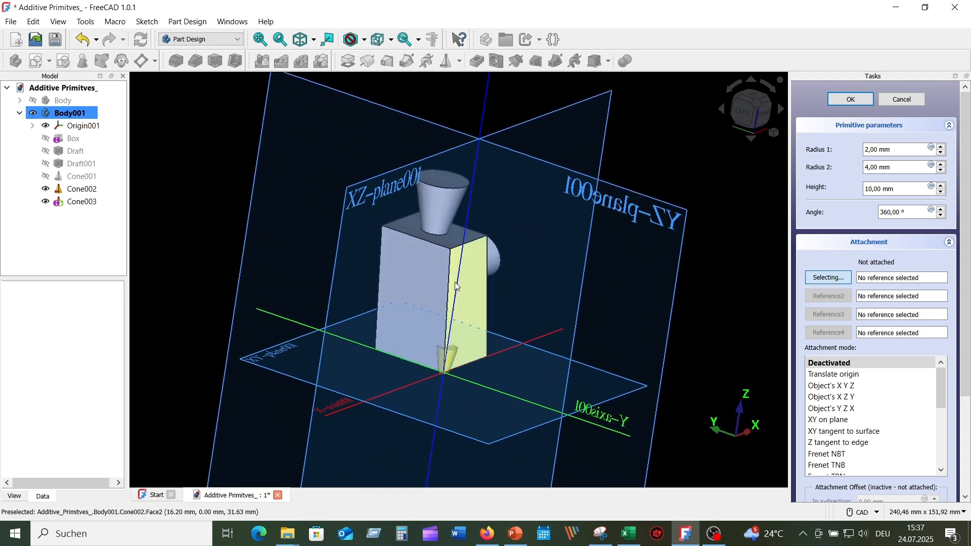
left_click(450, 249)
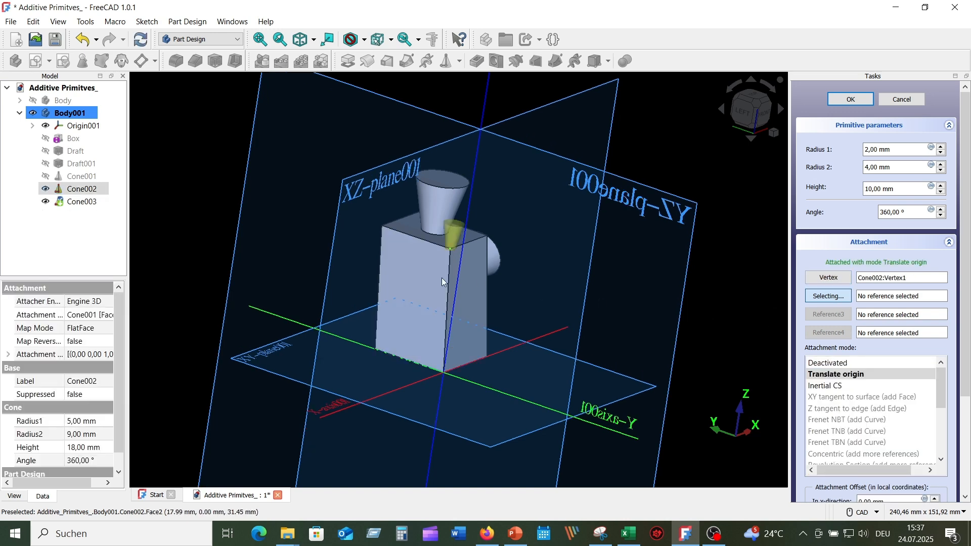
left_click(381, 226)
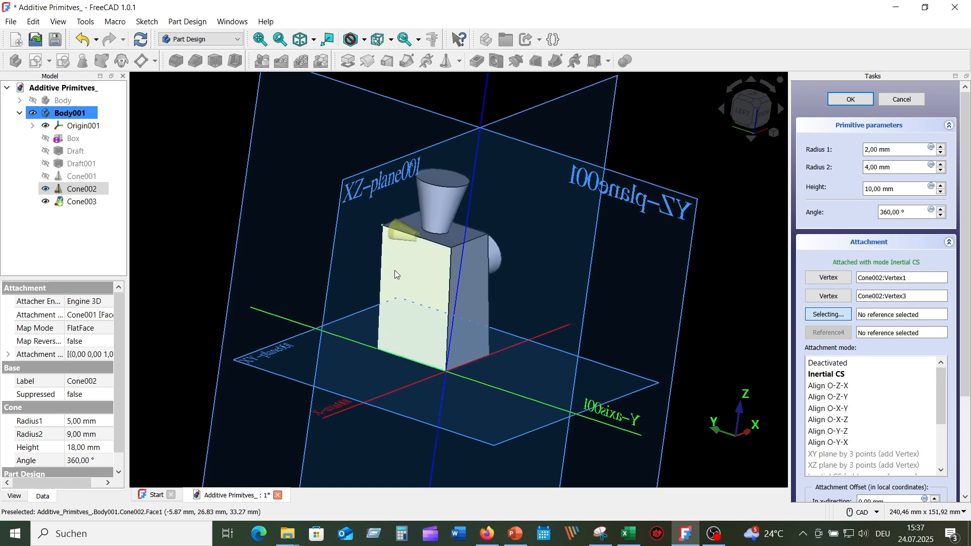
scroll(396, 272, "up", 5)
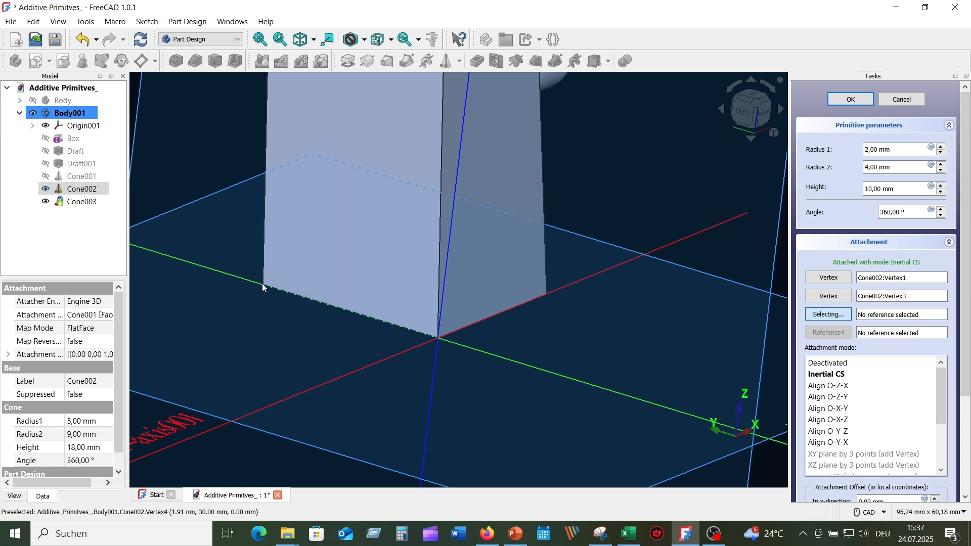
left_click(262, 287)
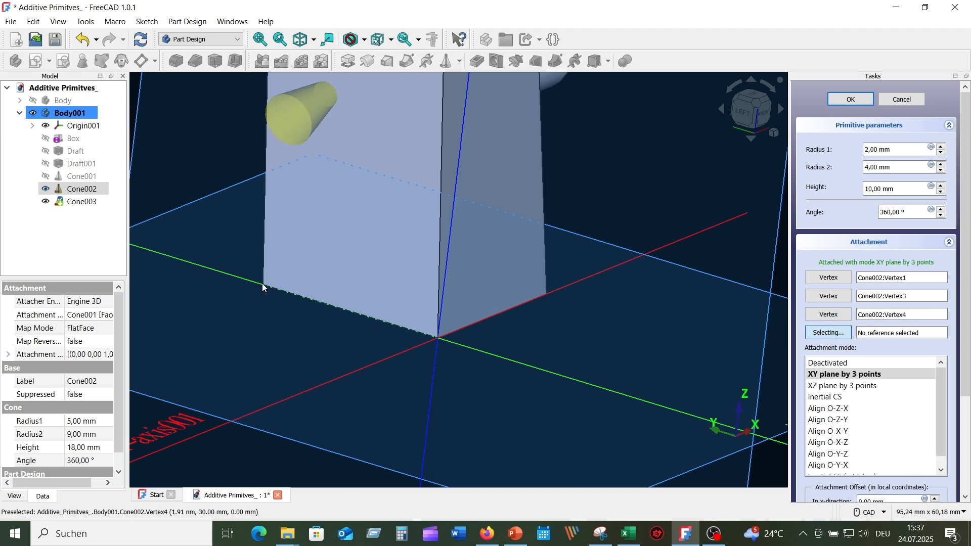
- Enlarge the cone attached by three points and offset it 4 mm in the x-direction and -2 mm in the y-direction
scroll(257, 304, "down", 4)
middle_click_drag(257, 309, 939, 310)
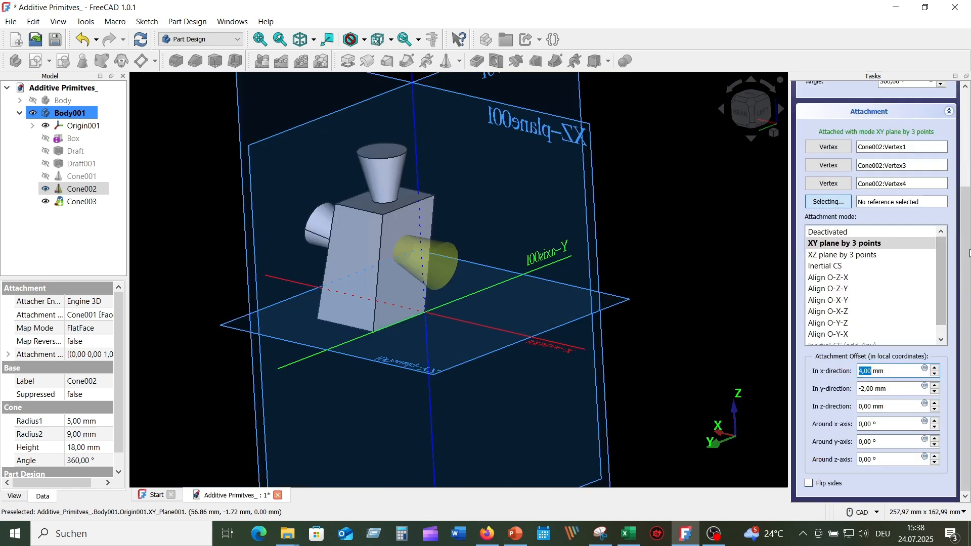
left_click_drag(966, 345, 966, 248)
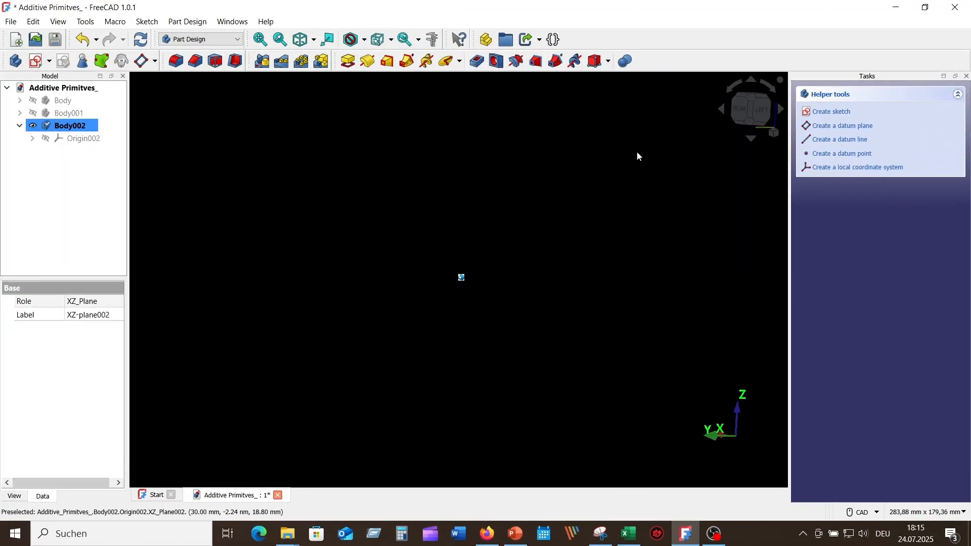
- Add an additive ellipsoid to the new empty body
left_click(461, 62)
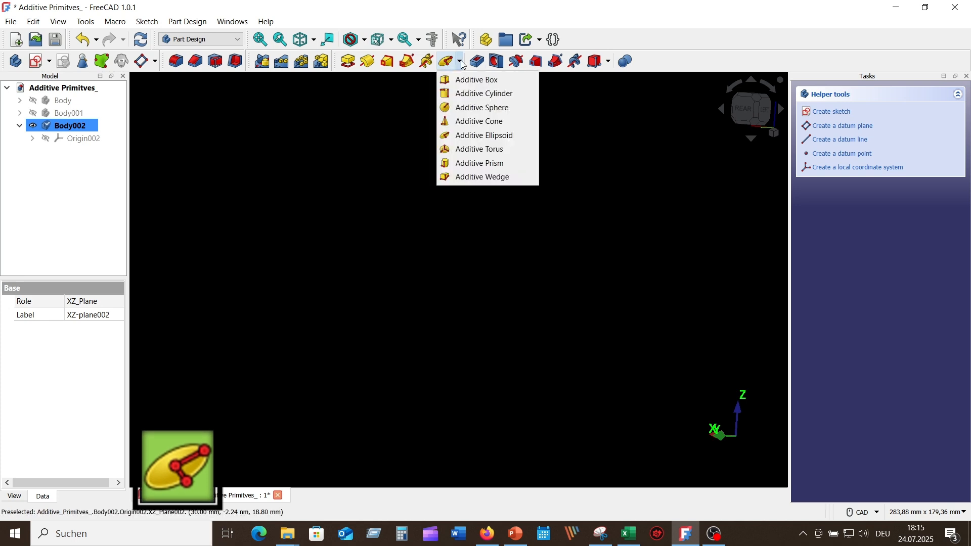
left_click(496, 136)
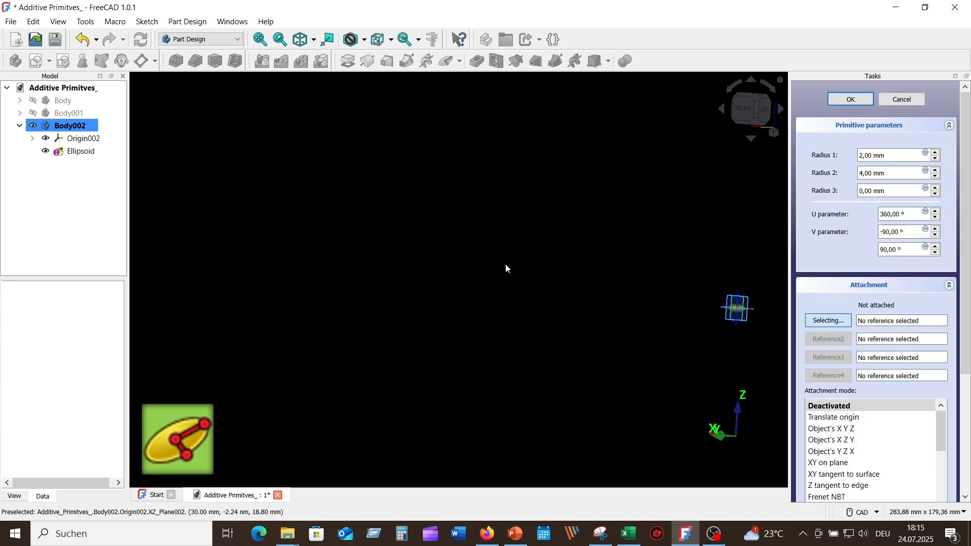
left_click(777, 135)
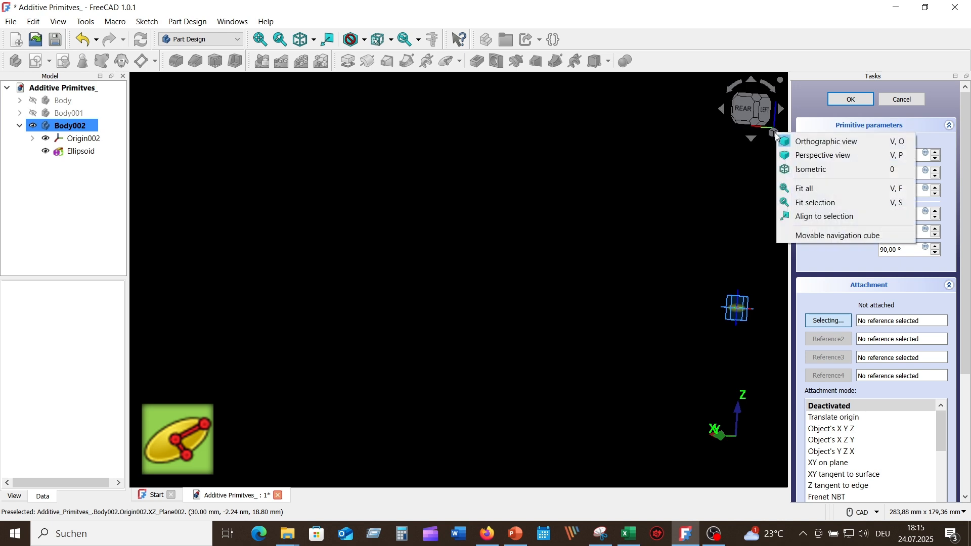
left_click(808, 189)
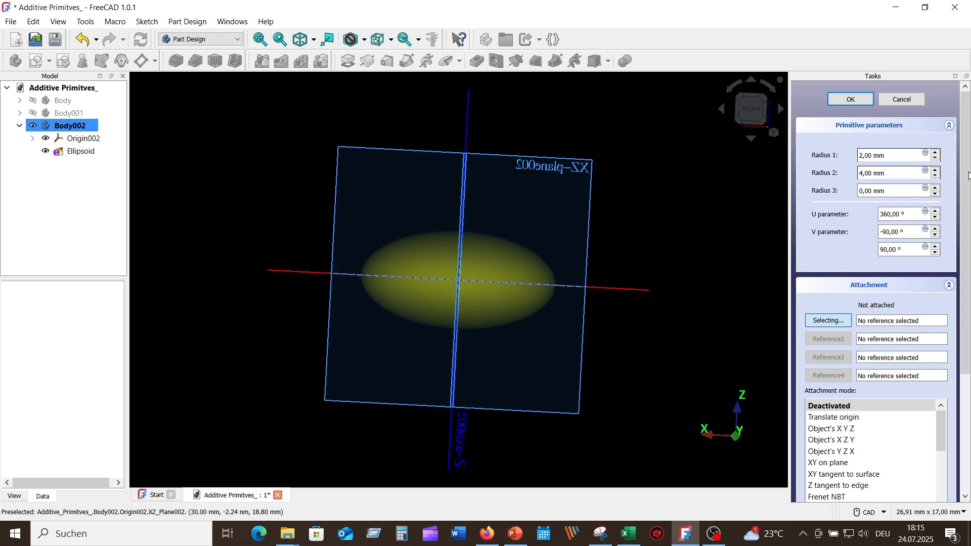
- Set the ellipsoid's radius 1 to 8 mm
left_click(936, 153)
left_click(936, 153)
left_click(935, 153)
left_click(935, 153)
left_click(935, 153)
left_click(935, 153)
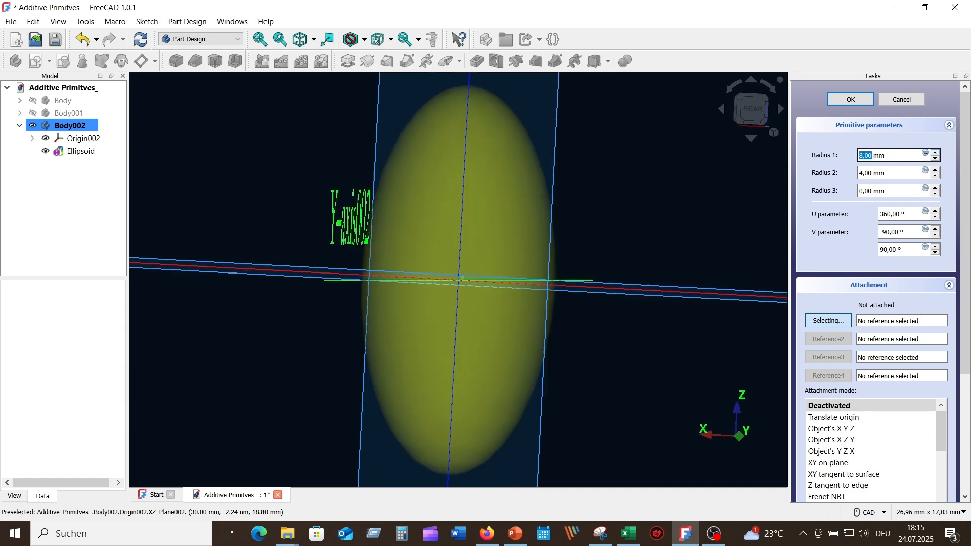
scroll(675, 185, "down", 5)
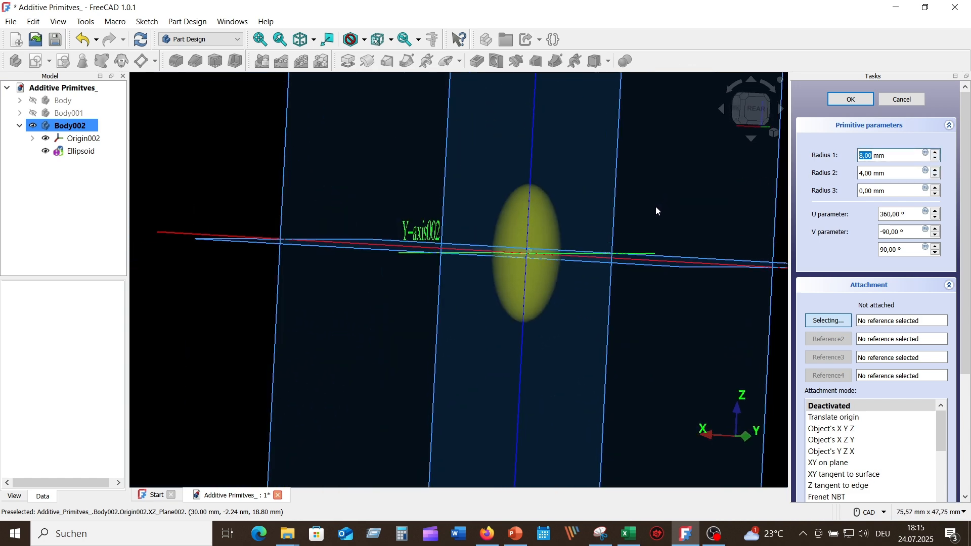
scroll(656, 206, "down", 4)
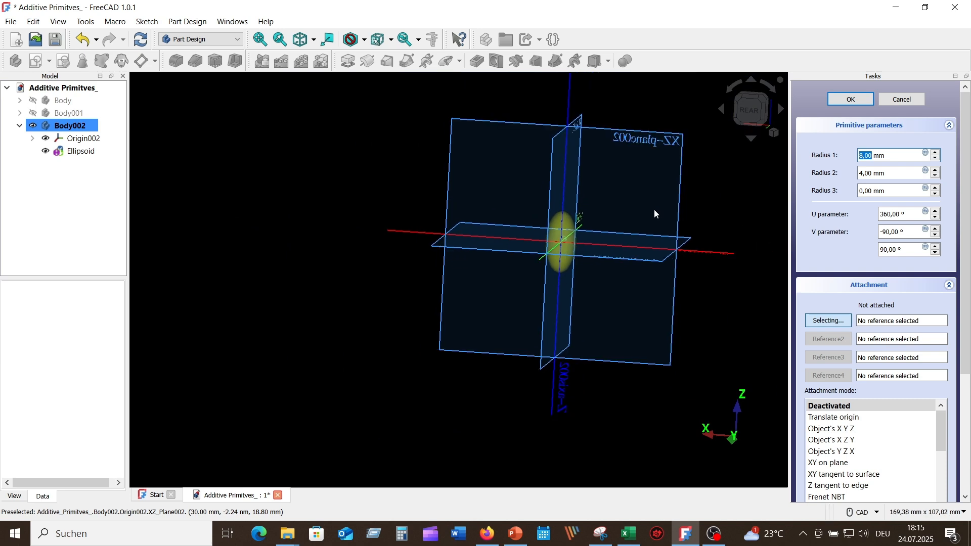
- Set the ellipsoid's radius 2 to 13 mm and radius 3 to 7 mm
scroll(655, 214, "up", 2)
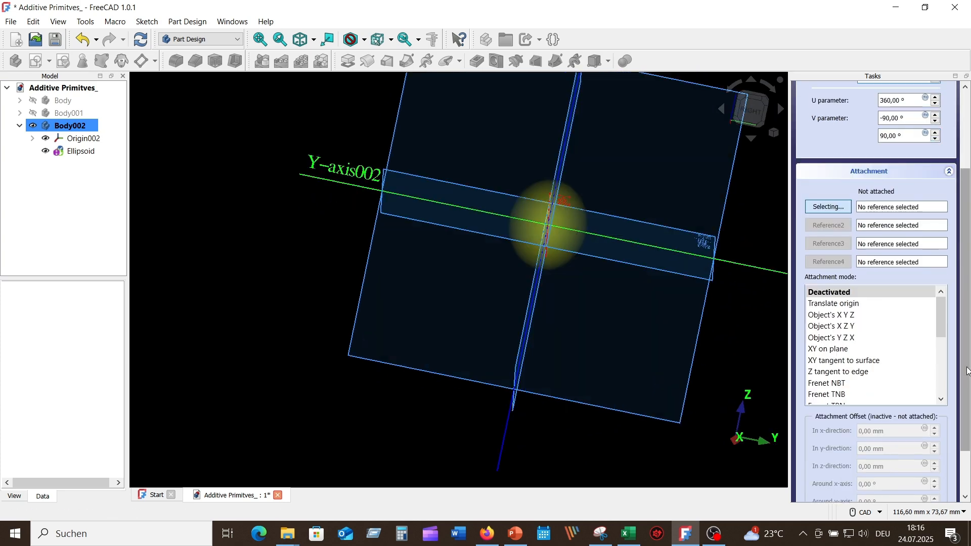
scroll(968, 372, "down", 3)
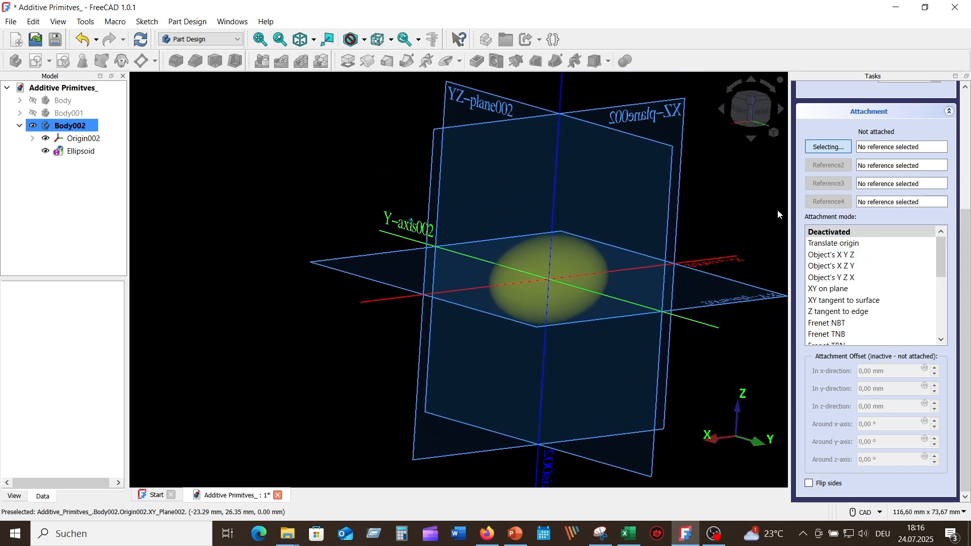
scroll(905, 243, "up", 3)
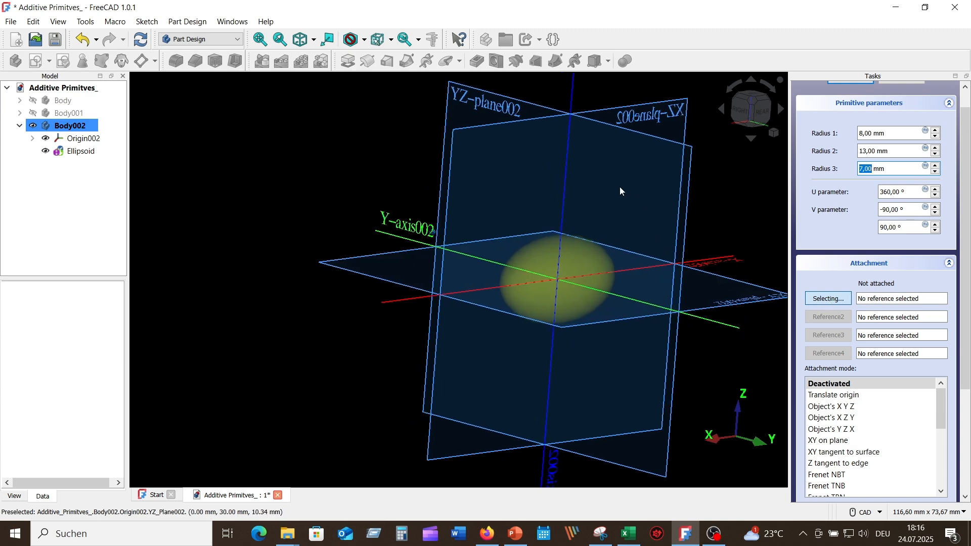
- Attach the ellipsoid to the XZ plane and replace that reference with the YZ plane
left_click(460, 158)
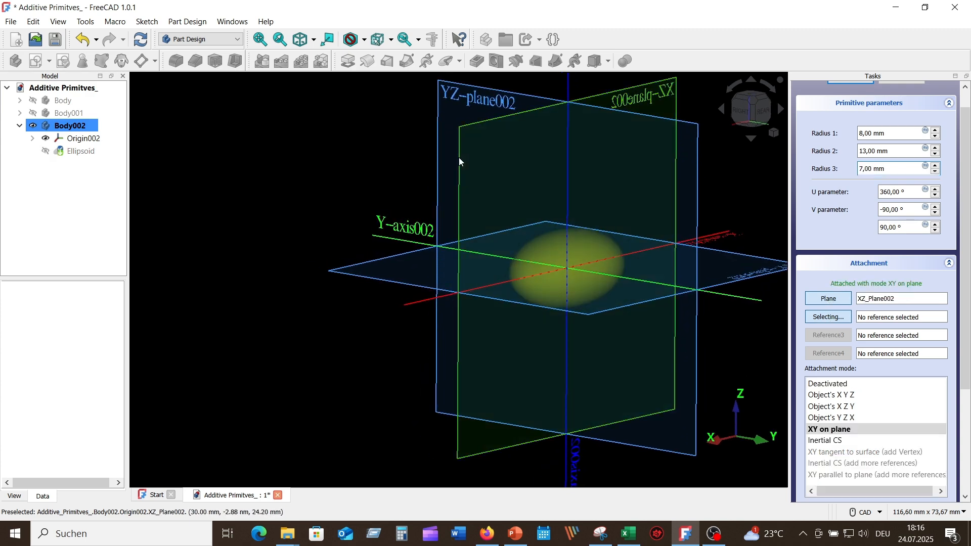
left_click(824, 299)
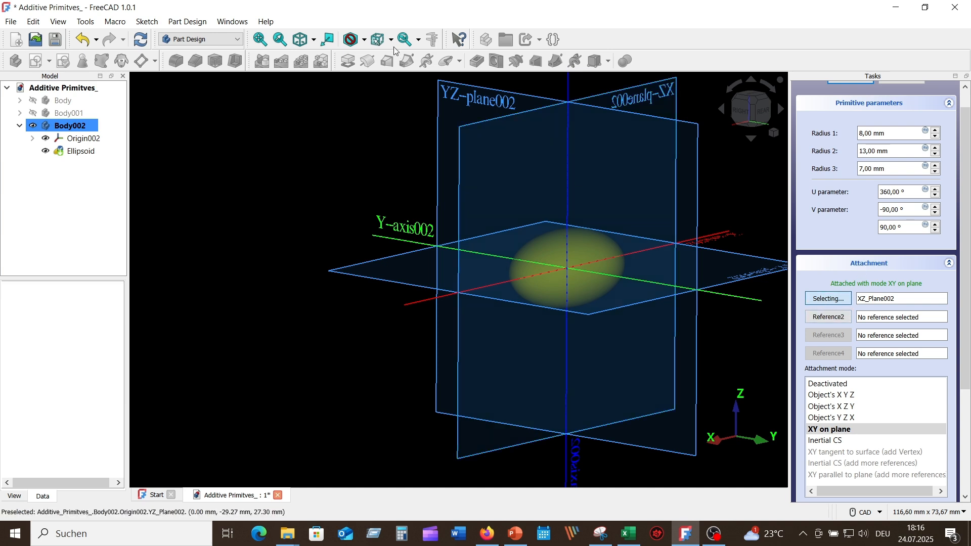
left_click(479, 101)
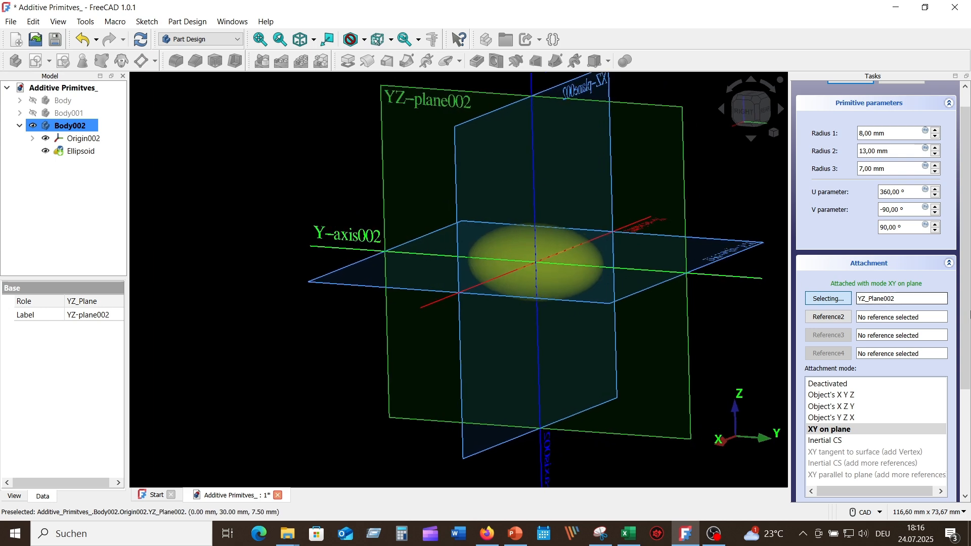
scroll(964, 334, "down", 5)
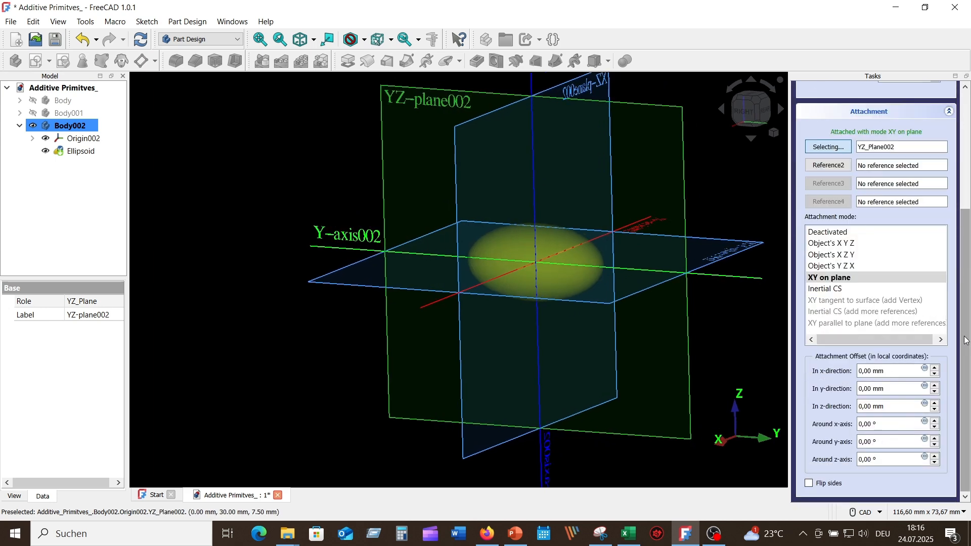
- Set the ellipsoid's attachment offset to 5 mm in the x-direction and 10 mm in the y-direction
left_click(935, 369)
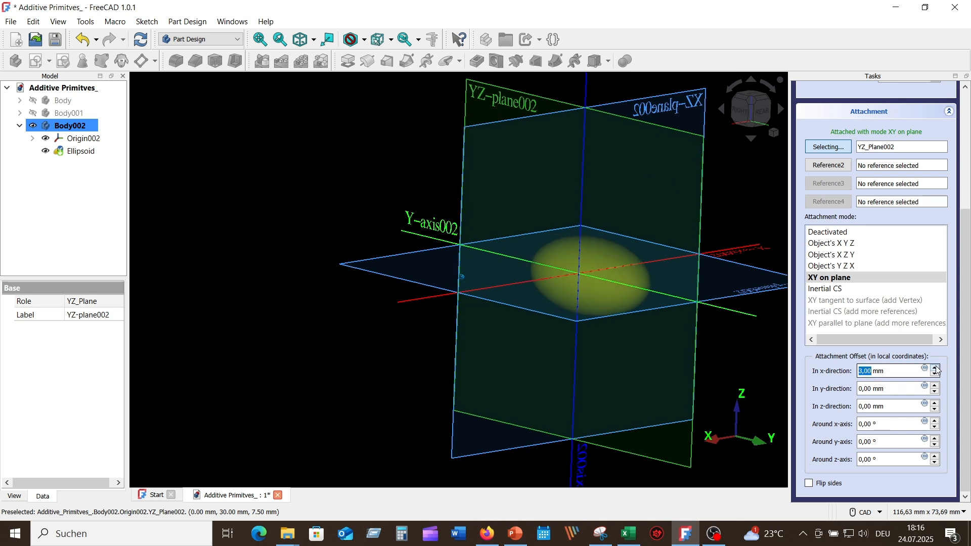
left_click(936, 368)
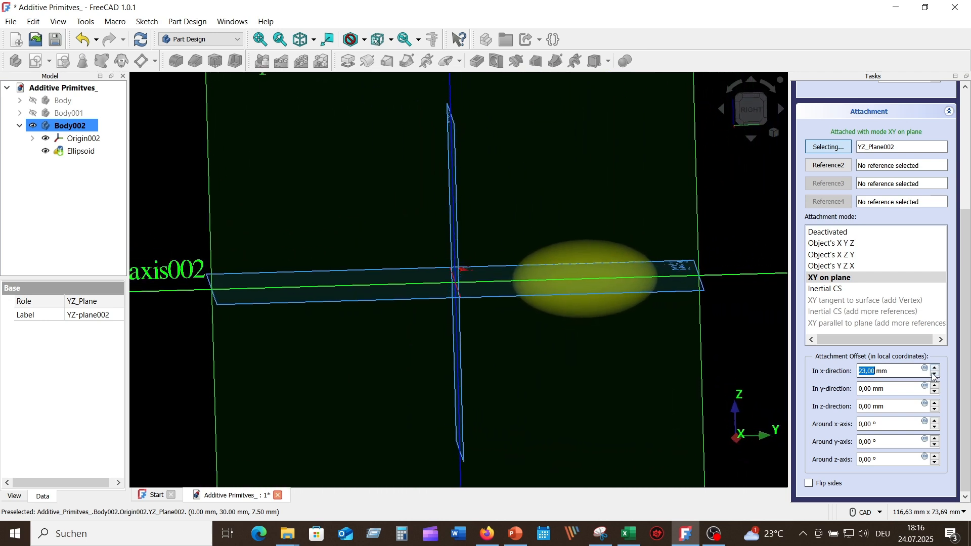
left_click(935, 375)
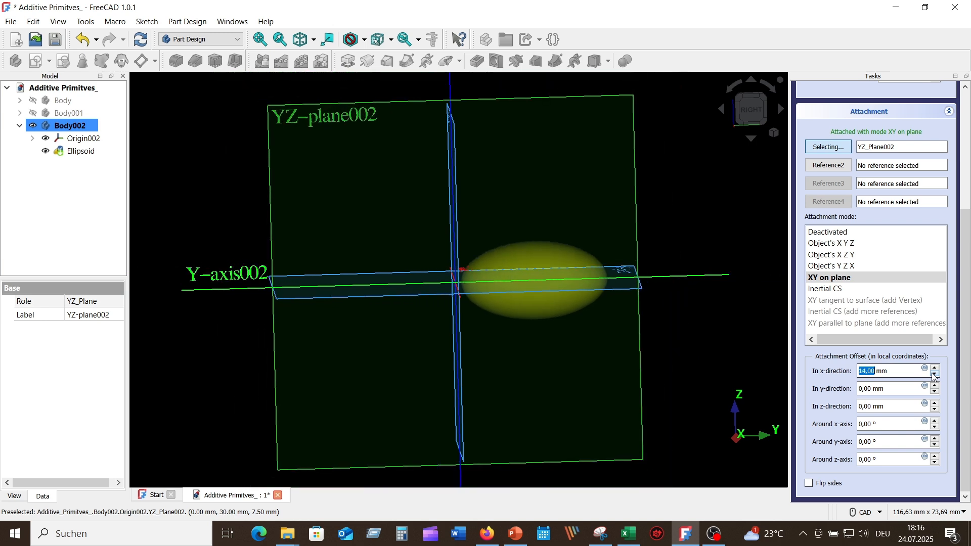
left_click(935, 375)
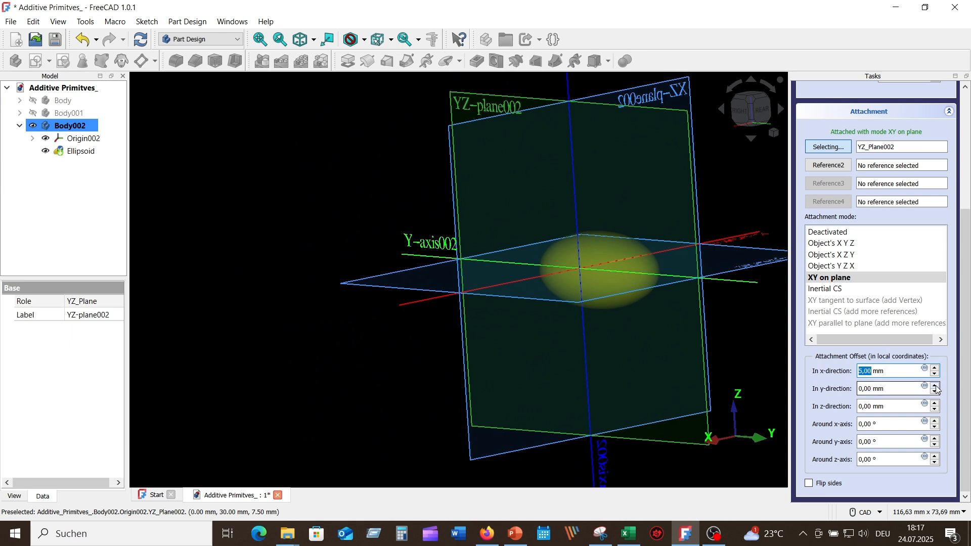
left_click(936, 386)
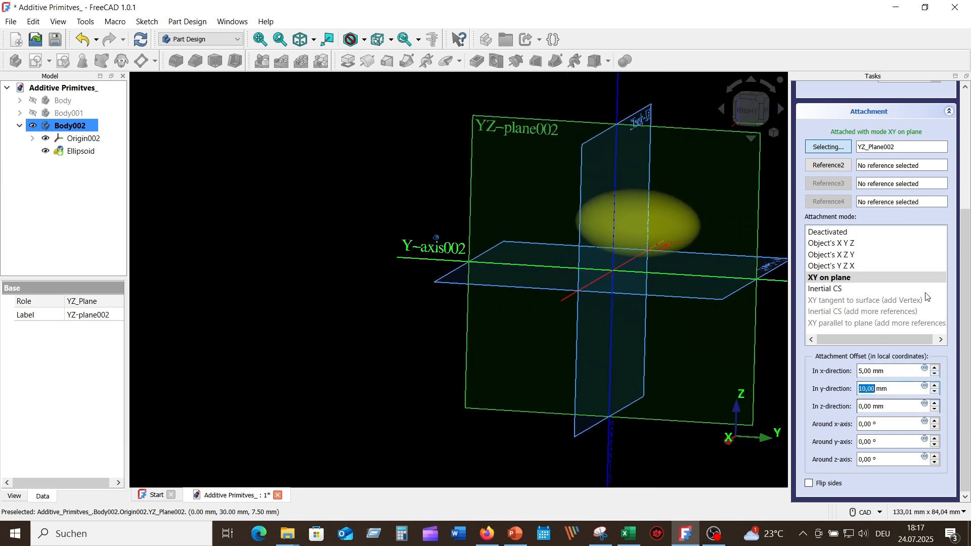
- Switch to the isometric view and accept the ellipsoid's parameters
scroll(919, 303, "up", 5)
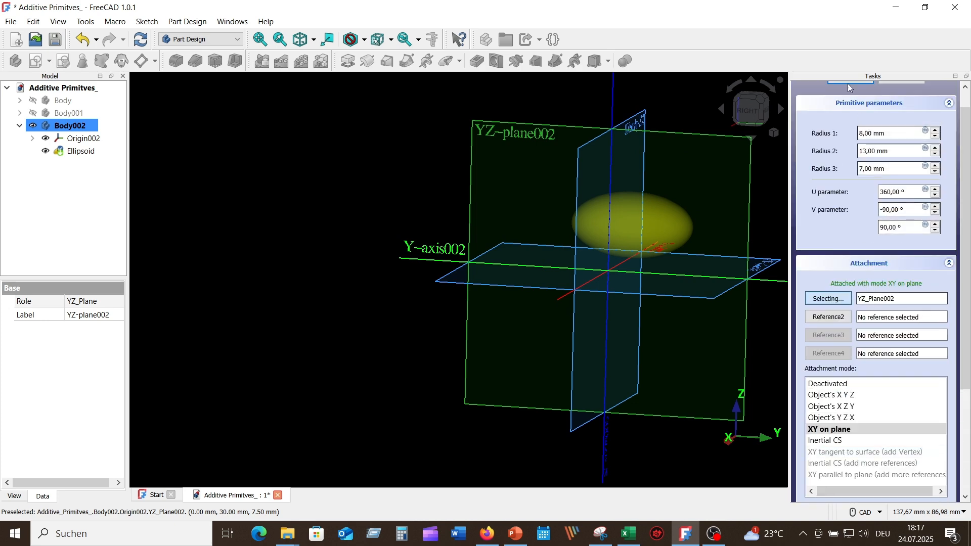
scroll(850, 88, "up", 1)
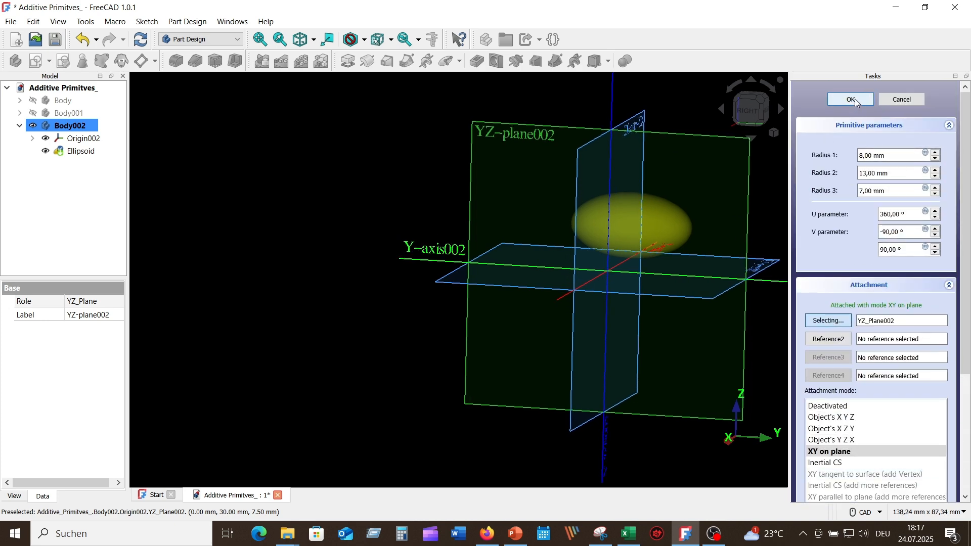
left_click(774, 133)
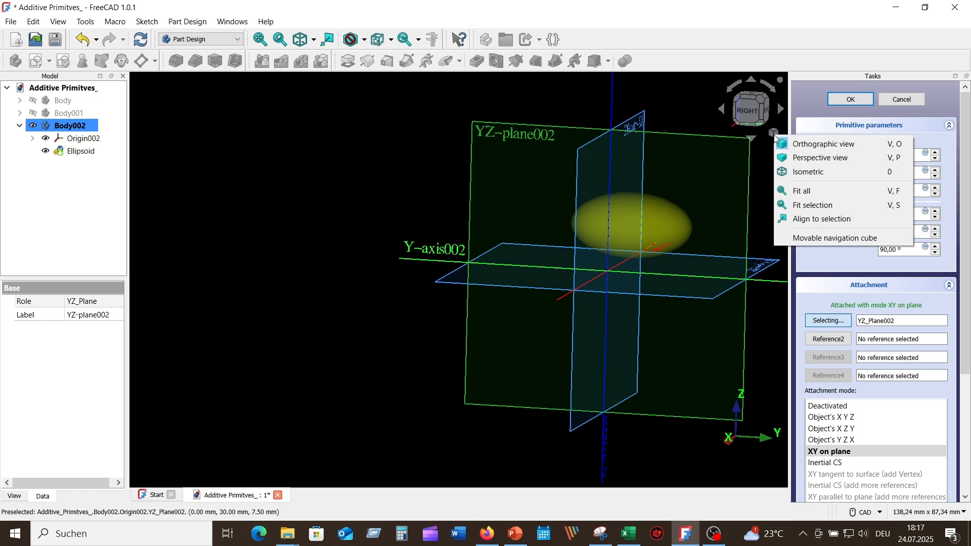
left_click(793, 181)
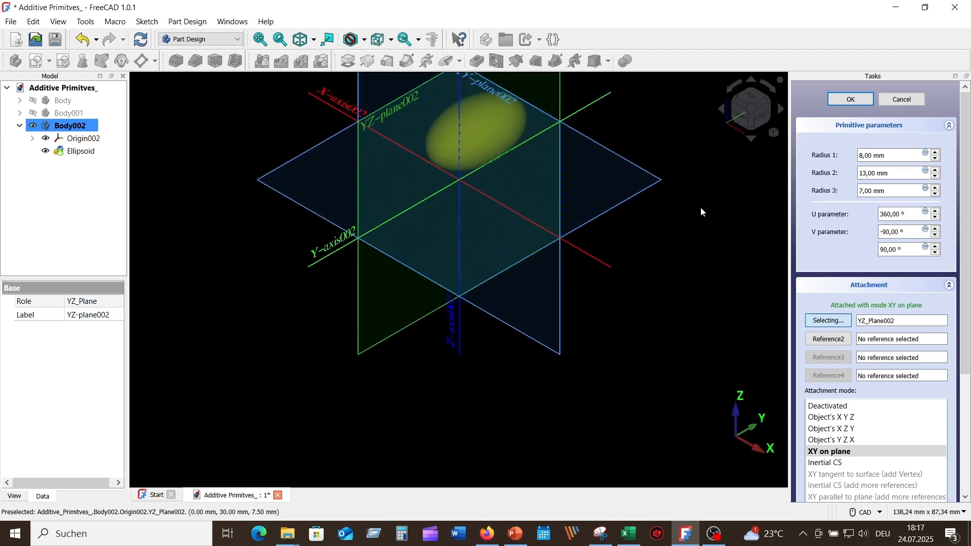
middle_click_drag(692, 225, 656, 341)
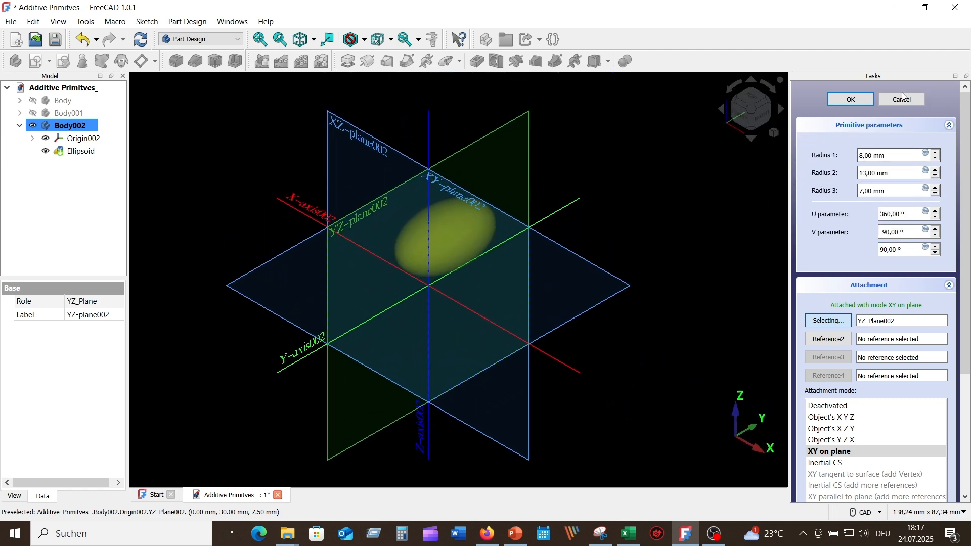
left_click(852, 101)
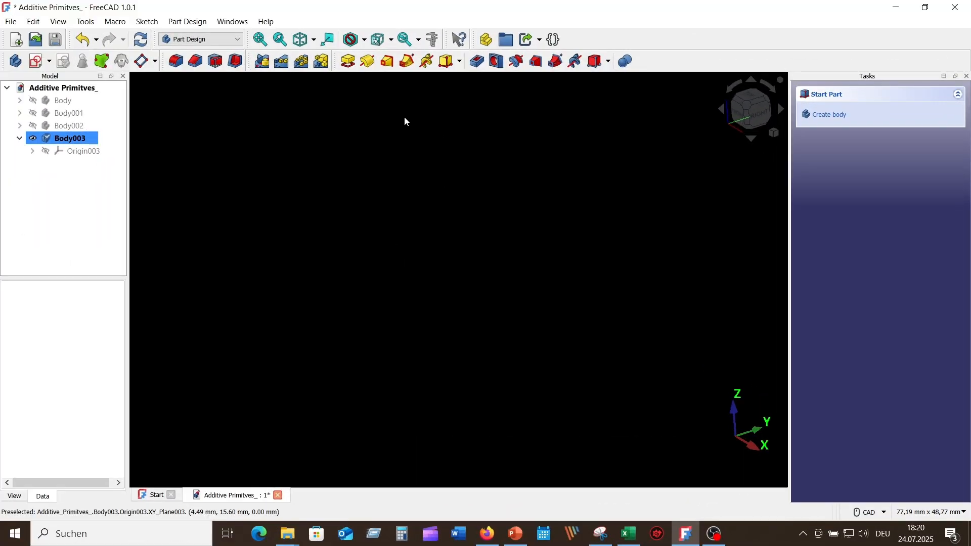
- Add an additive torus to the new empty body
left_click(459, 63)
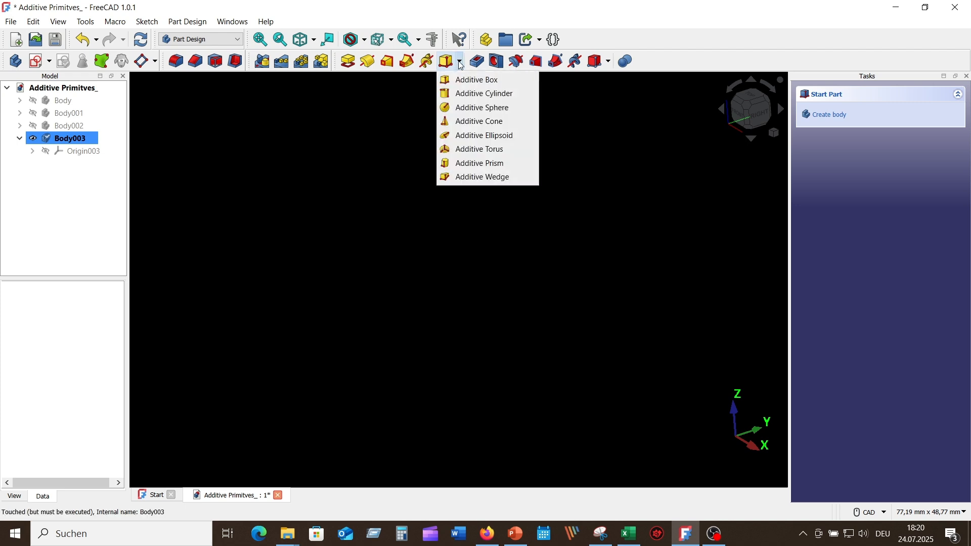
left_click(505, 150)
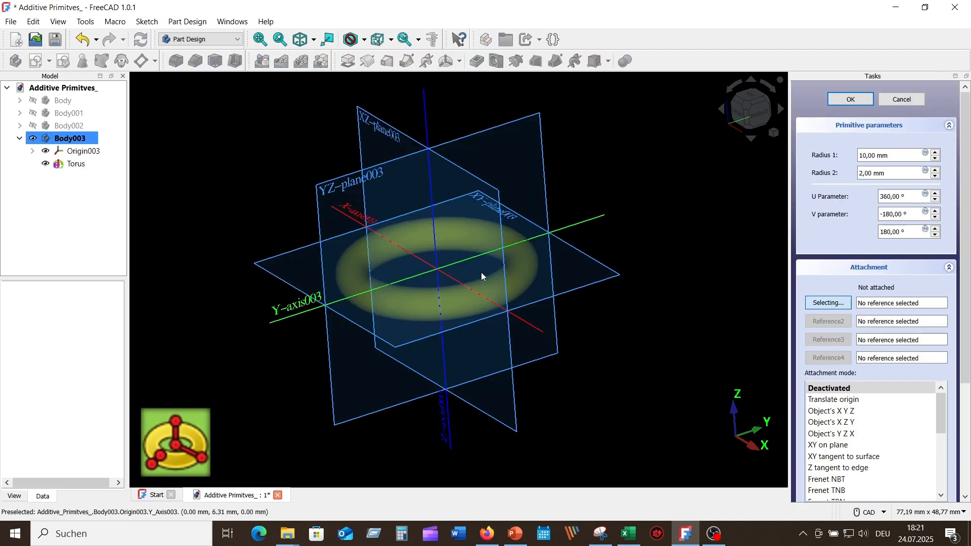
mouse_move(564, 434)
middle_mouse_down()
mouse_move(541, 426)
mouse_move(549, 421)
middle_mouse_up()
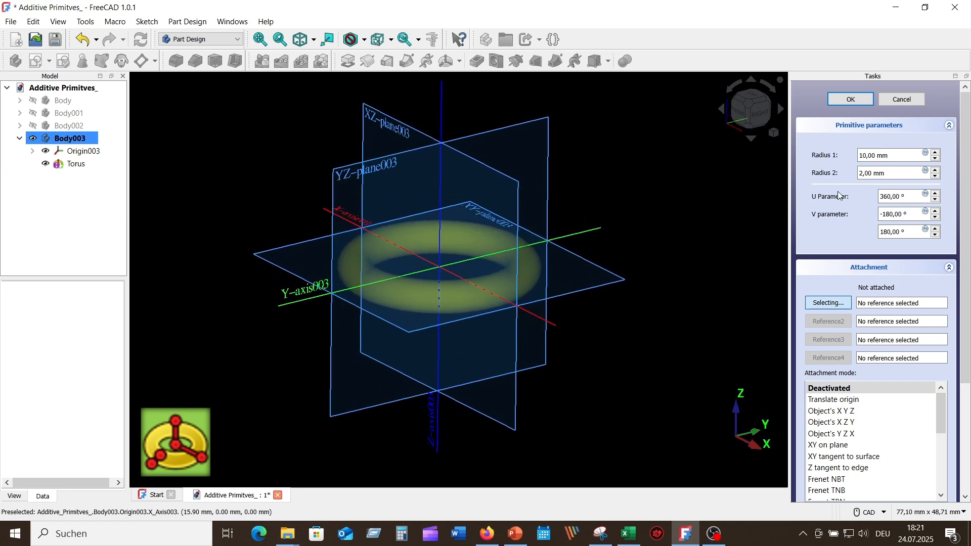
- Set the torus's radius 1 to 13 mm
left_click(936, 154)
left_click(936, 154)
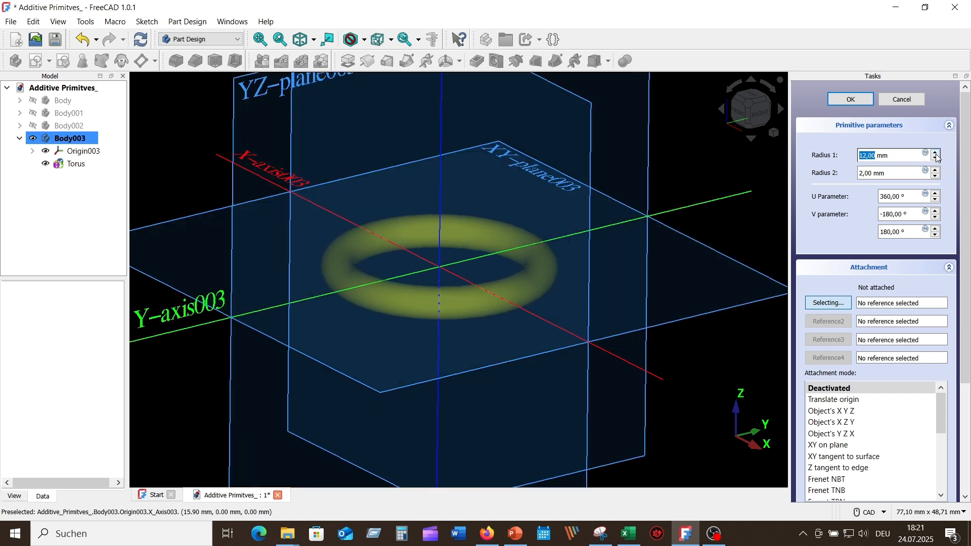
left_click(937, 154)
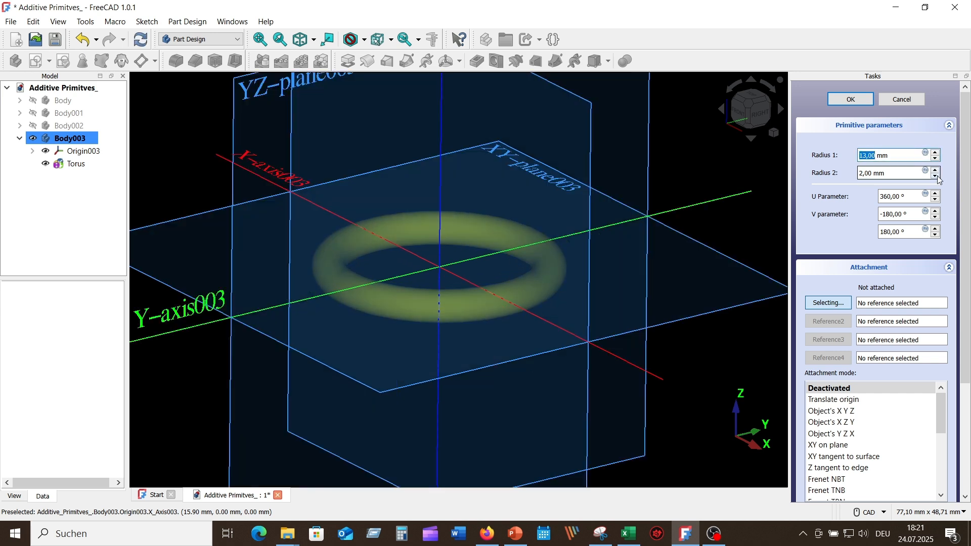
- Try a radius 2 of 5 mm on the torus and reduce it to 3 mm
left_click(937, 172)
left_click(937, 171)
left_click(937, 171)
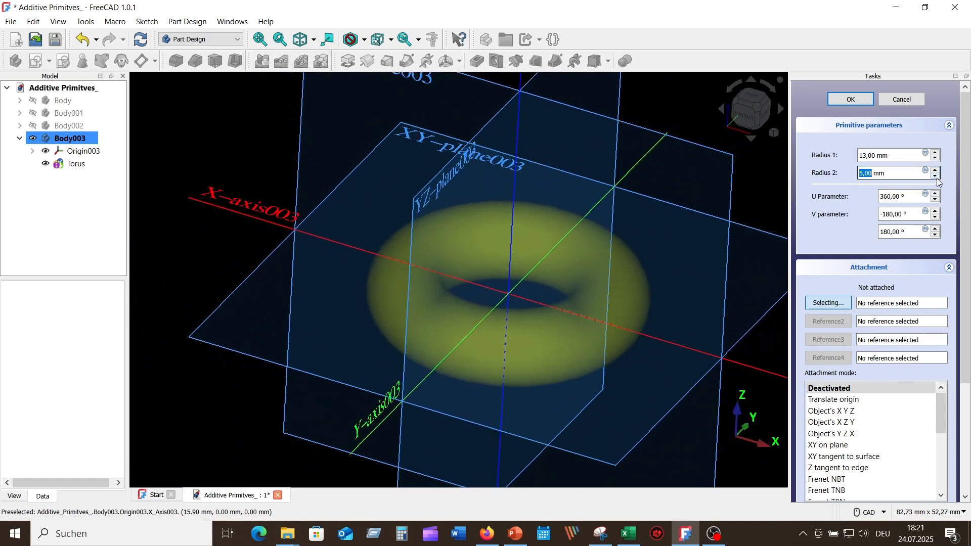
left_click(937, 176)
left_click(936, 177)
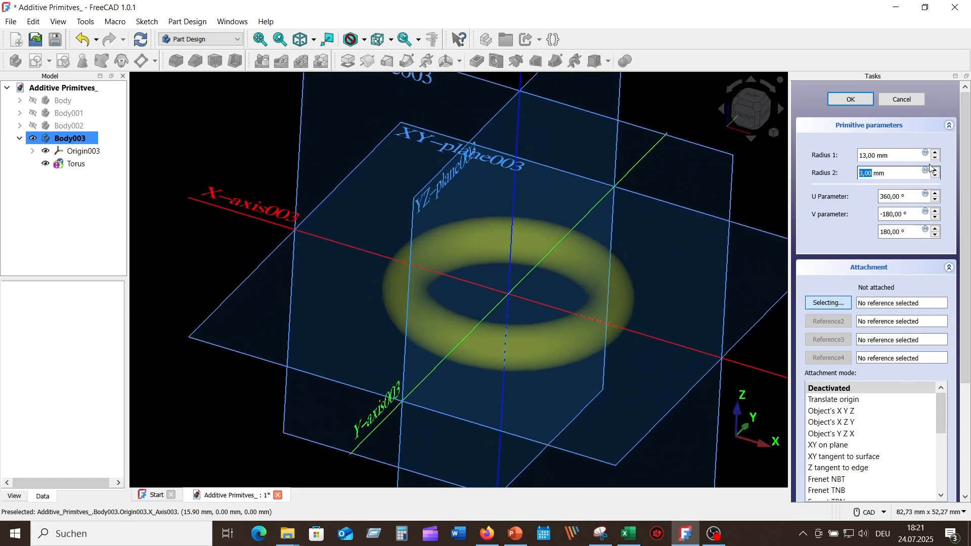
- Set the torus's radius 1 to 14 mm and its U parameter to 300°
left_click(936, 159)
left_click(937, 159)
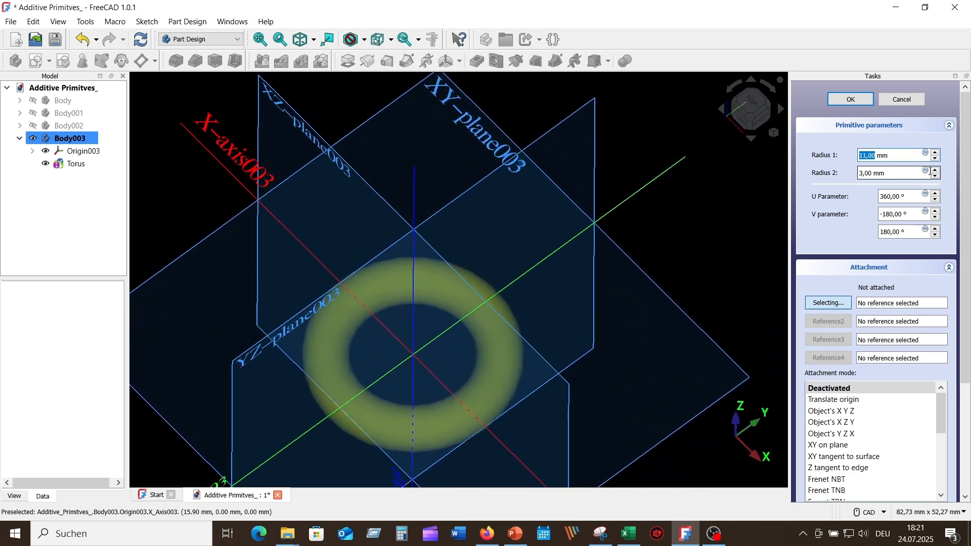
left_click(936, 161)
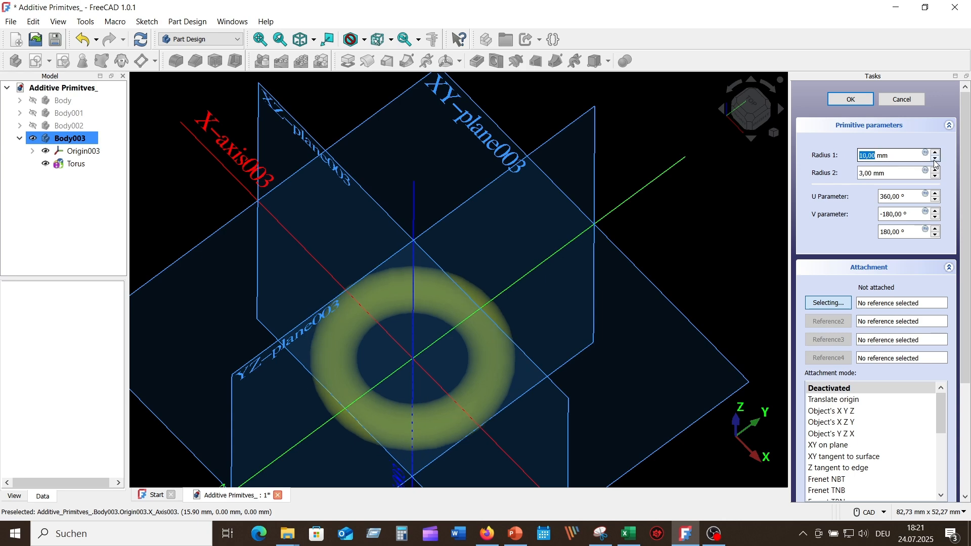
left_click(936, 152)
left_click(936, 153)
left_click(936, 153)
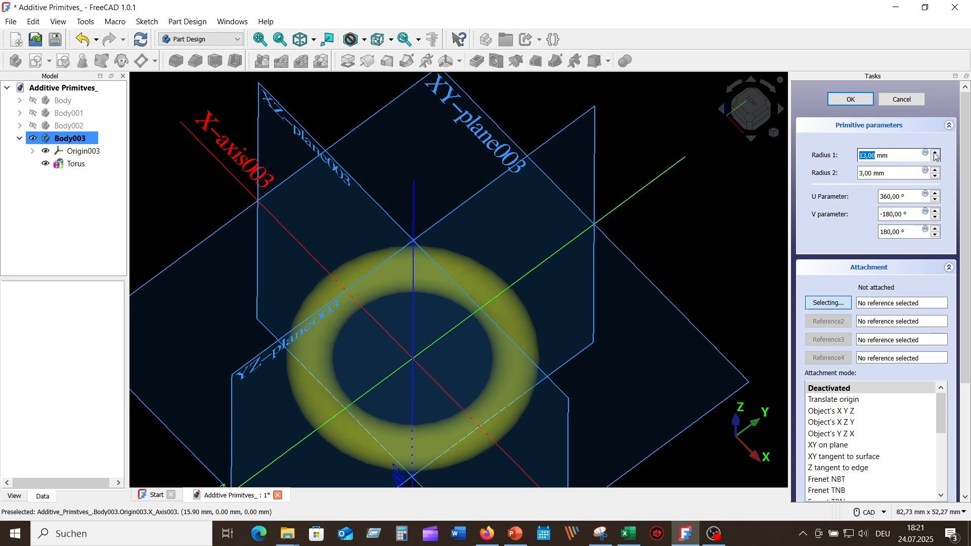
left_click(936, 153)
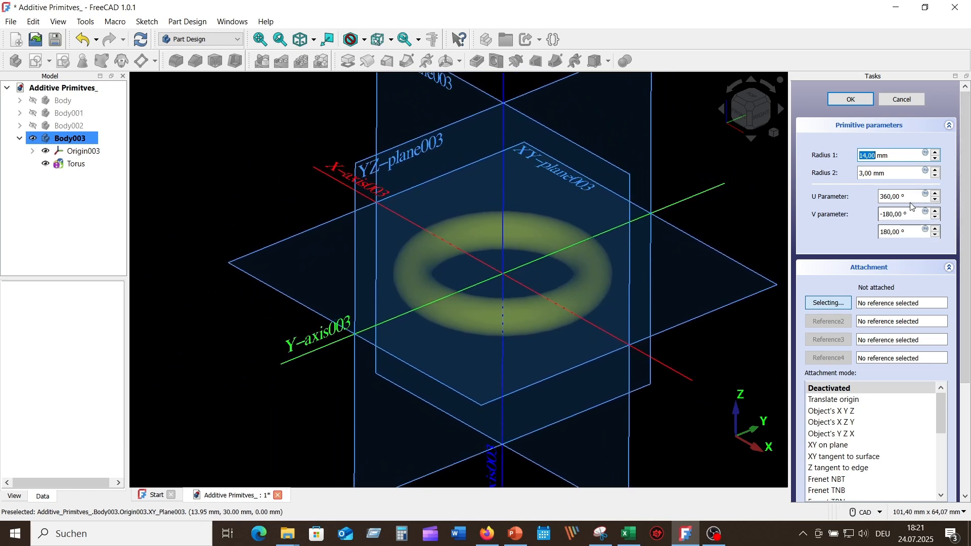
left_click(936, 200)
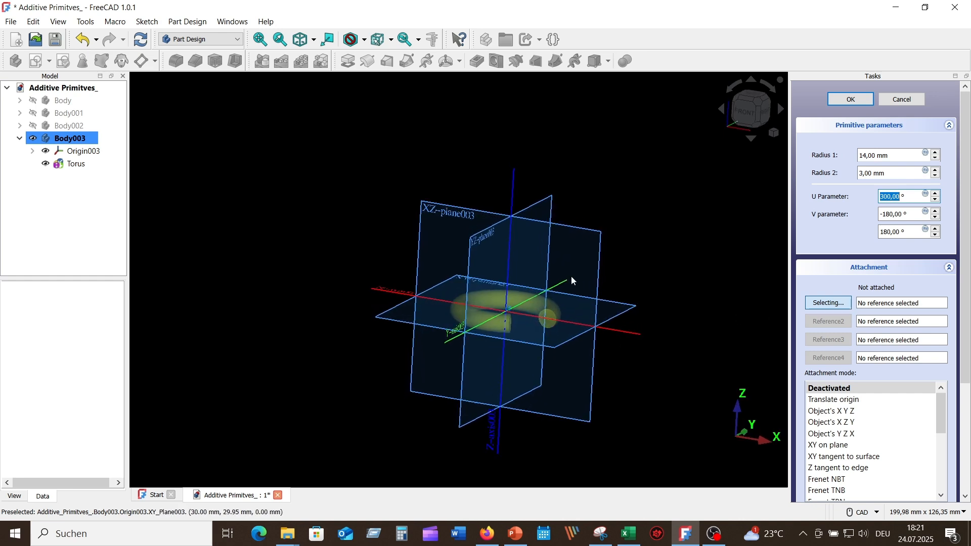
- Attach the torus to the XZ plane and replace that reference with the YZ plane
left_click(600, 244)
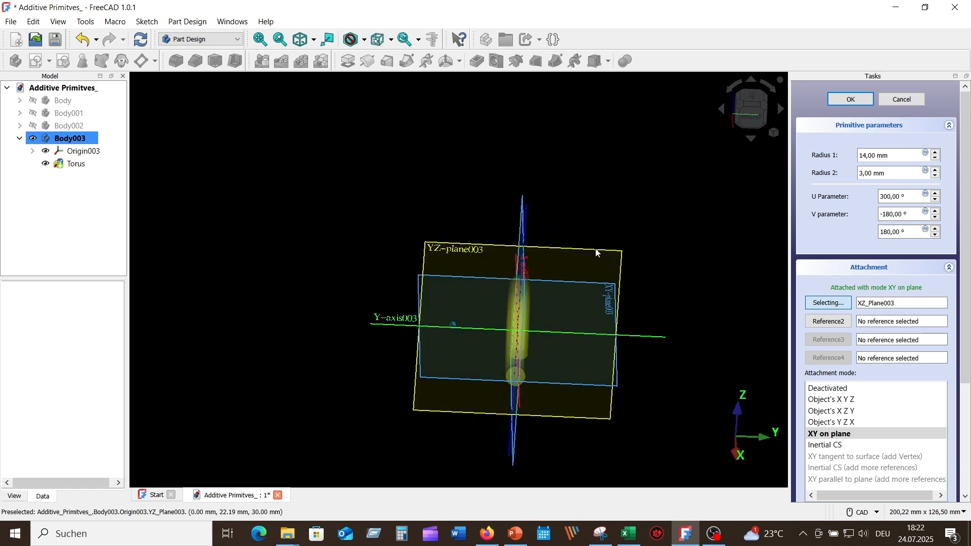
left_click(590, 247)
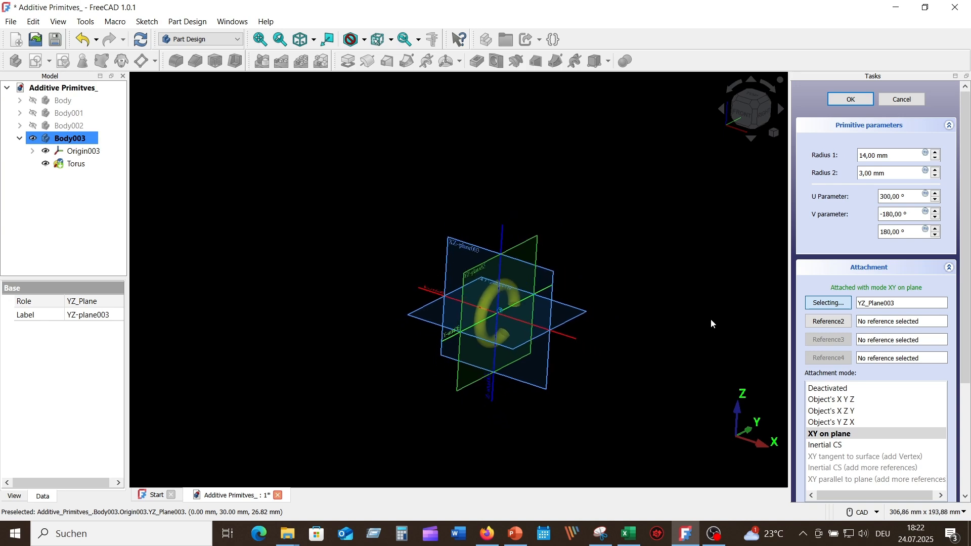
- Set the torus's attachment offset in the x-direction to 14 mm
scroll(969, 414, "down", 5)
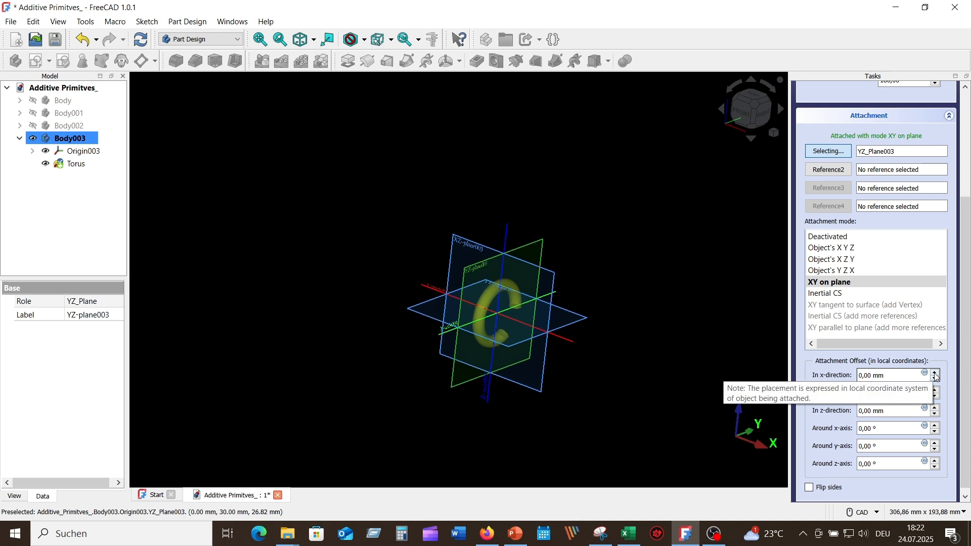
left_click(936, 374)
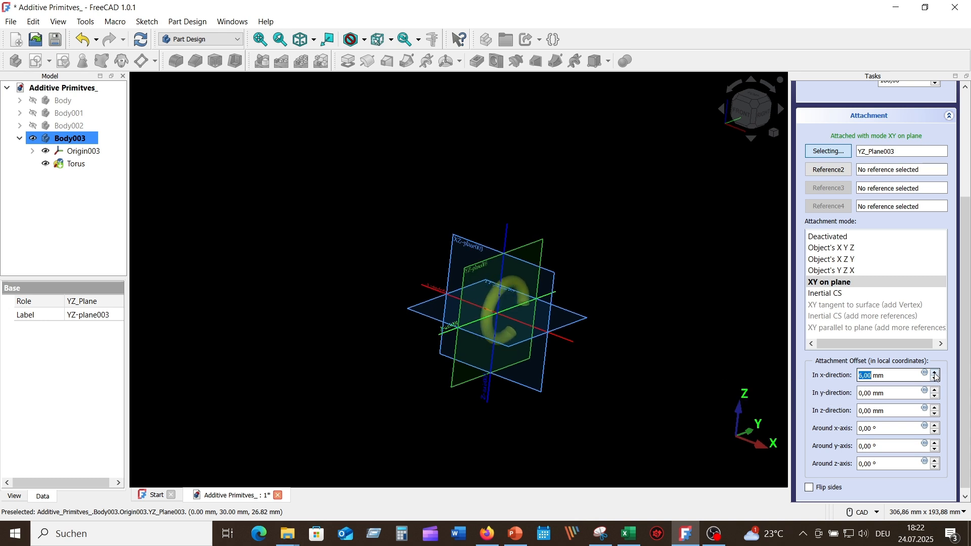
left_click_drag(936, 375, 936, 375)
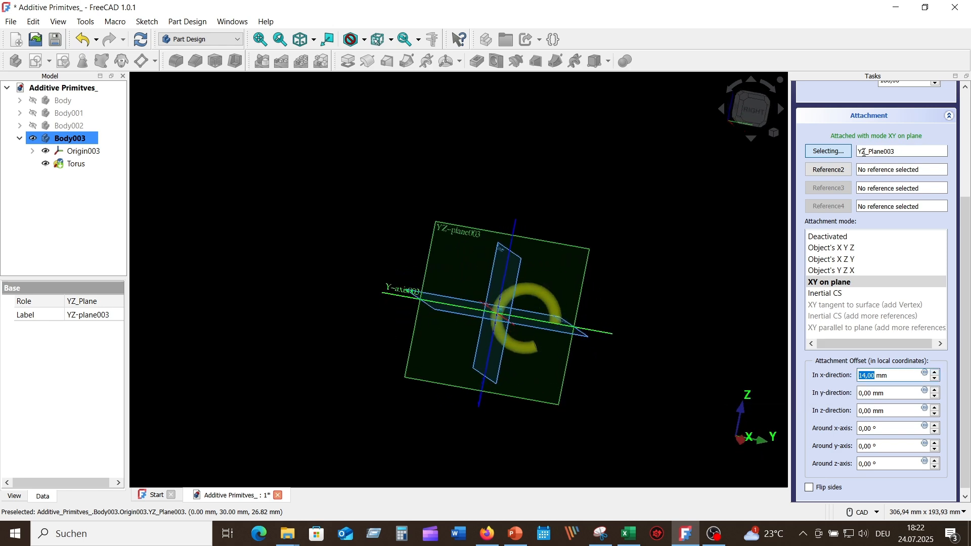
- Accept the torus's parameters and show the finished open ring enlarged in the isometric view
scroll(870, 234, "up", 3)
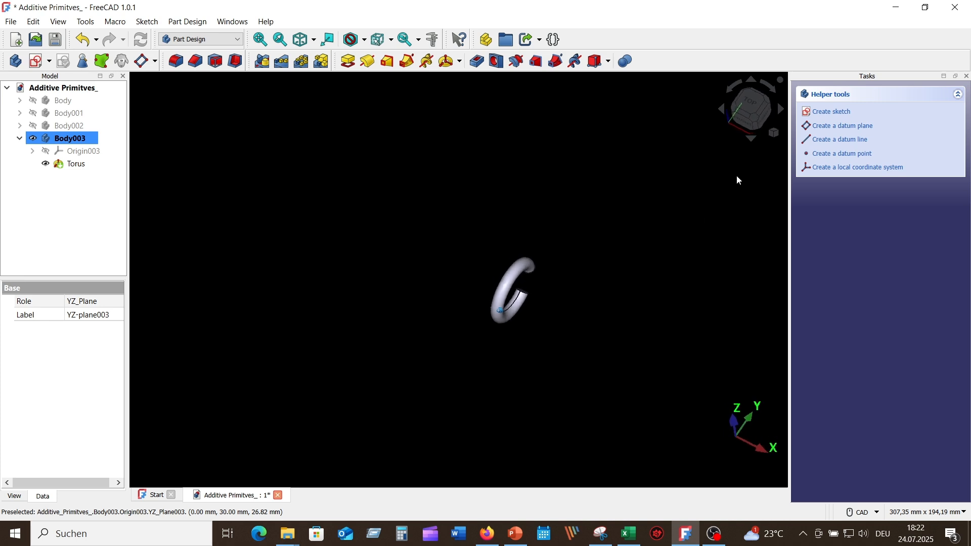
left_click(774, 133)
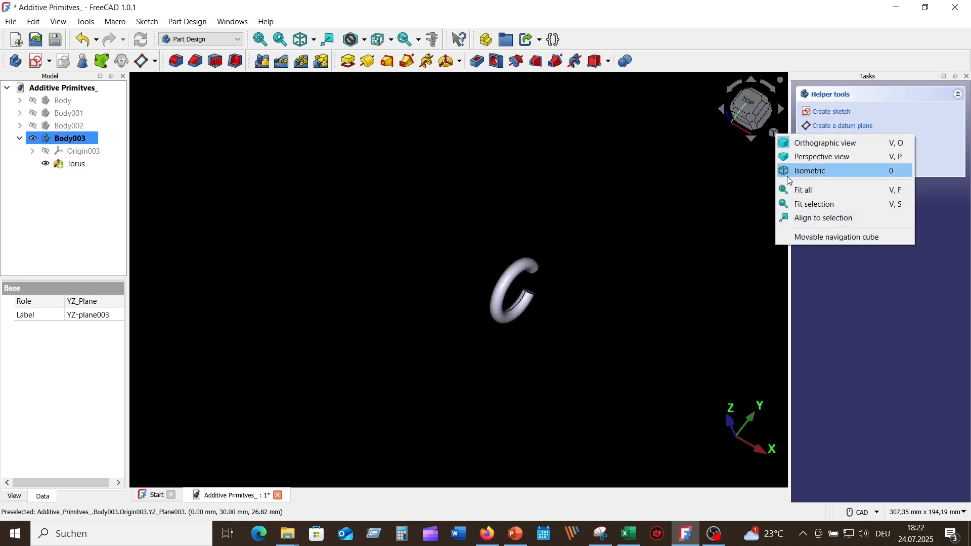
left_click(801, 172)
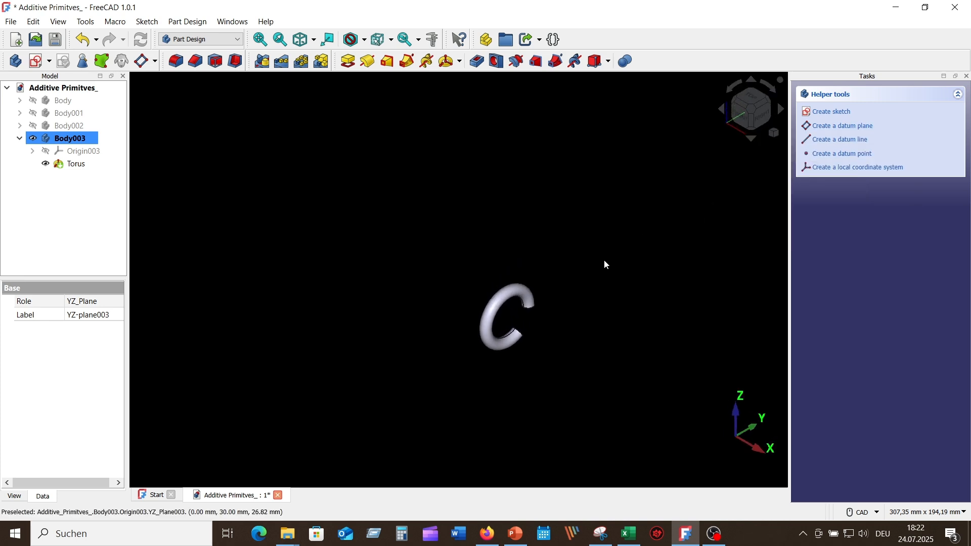
middle_click_drag(585, 248, 514, 201)
scroll(504, 250, "up", 3)
middle_click_drag(517, 257, 600, 250)
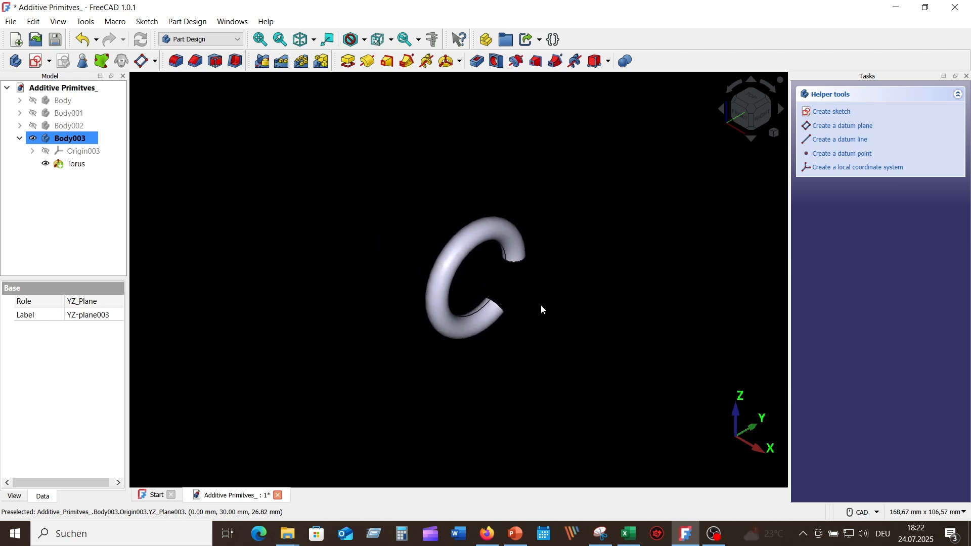